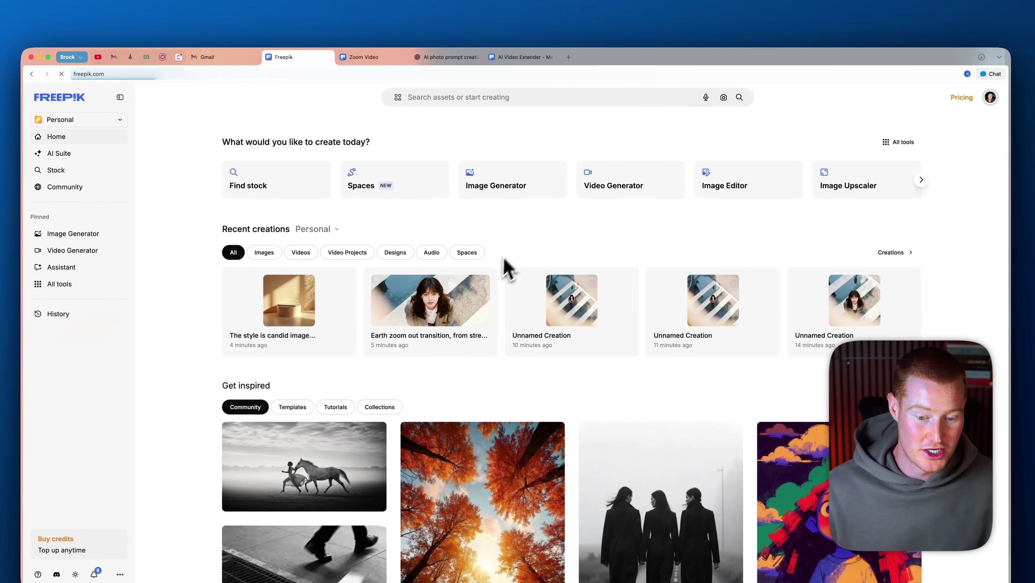
Open the Earth zoom out transition clip, rewind it to the start and play it through
click(482, 271)
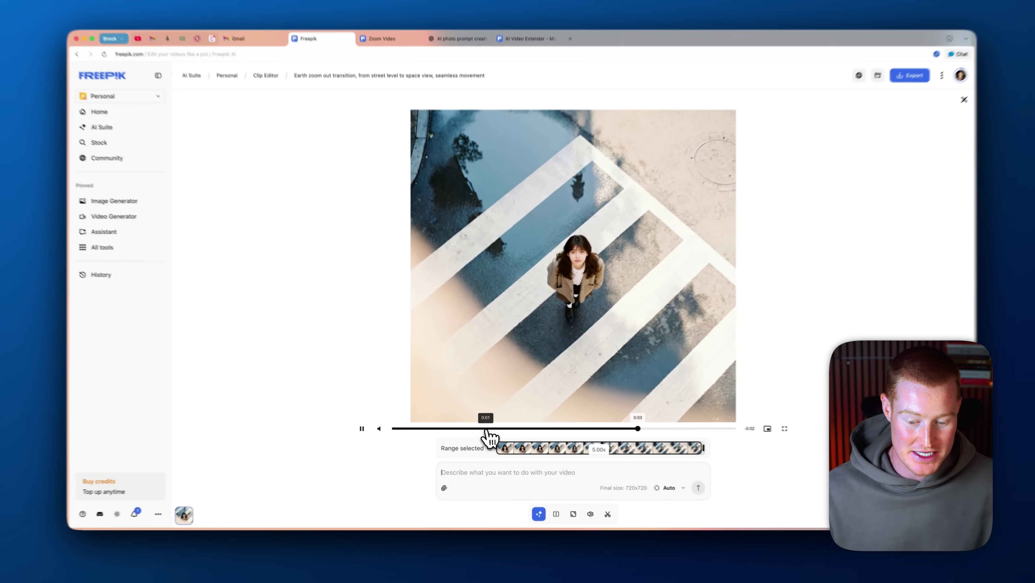
drag(484, 426, 401, 426)
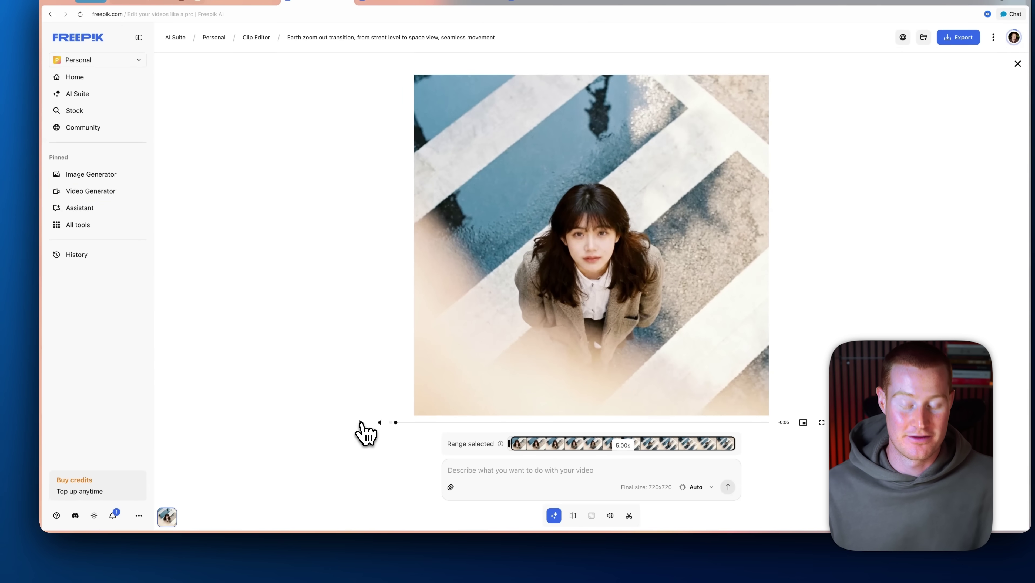
click(362, 423)
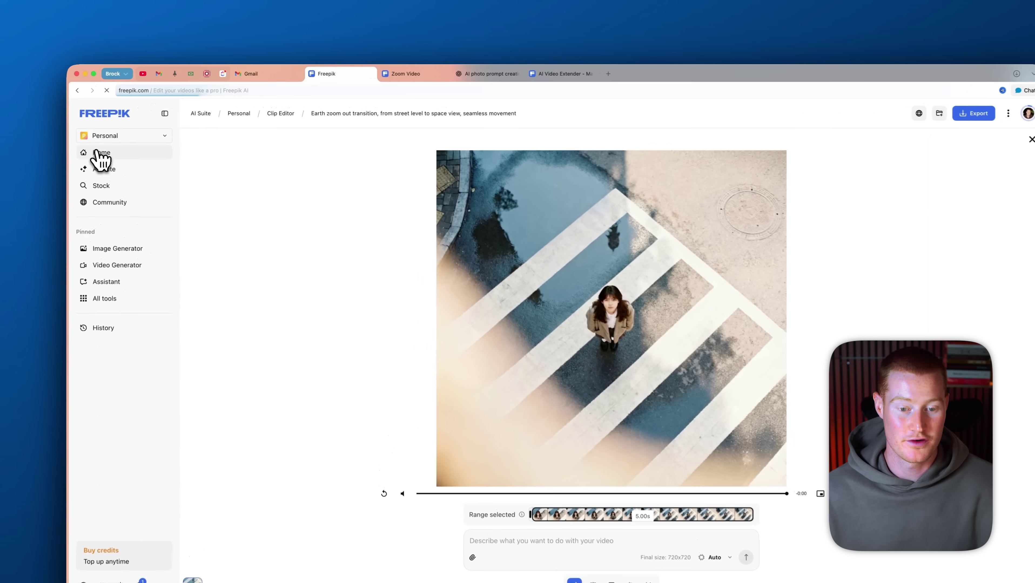
Return to the Freepik home page and launch the pinned Image Generator
click(132, 139)
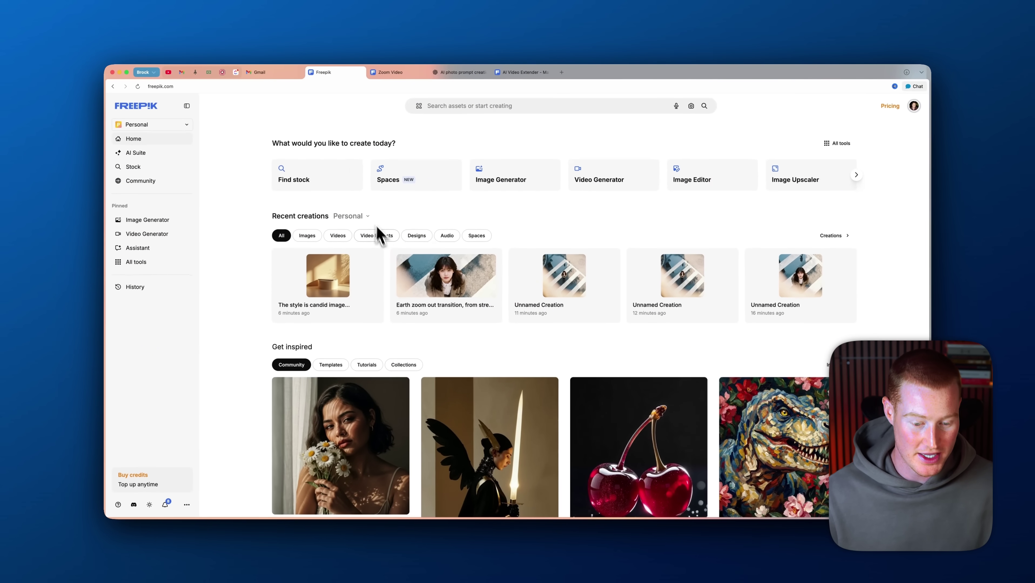
scroll(396, 276, down, 2)
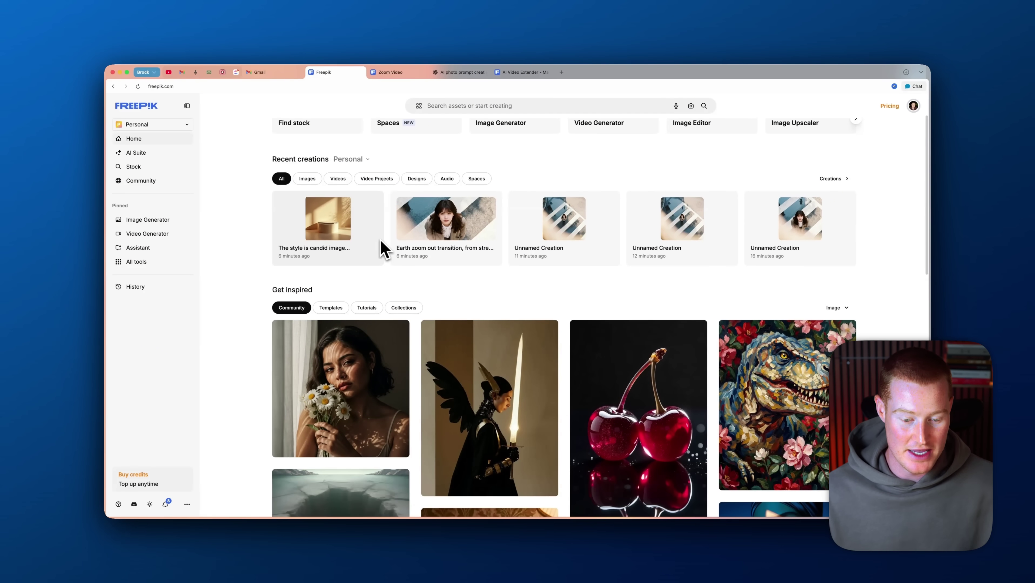
scroll(378, 249, up, 2)
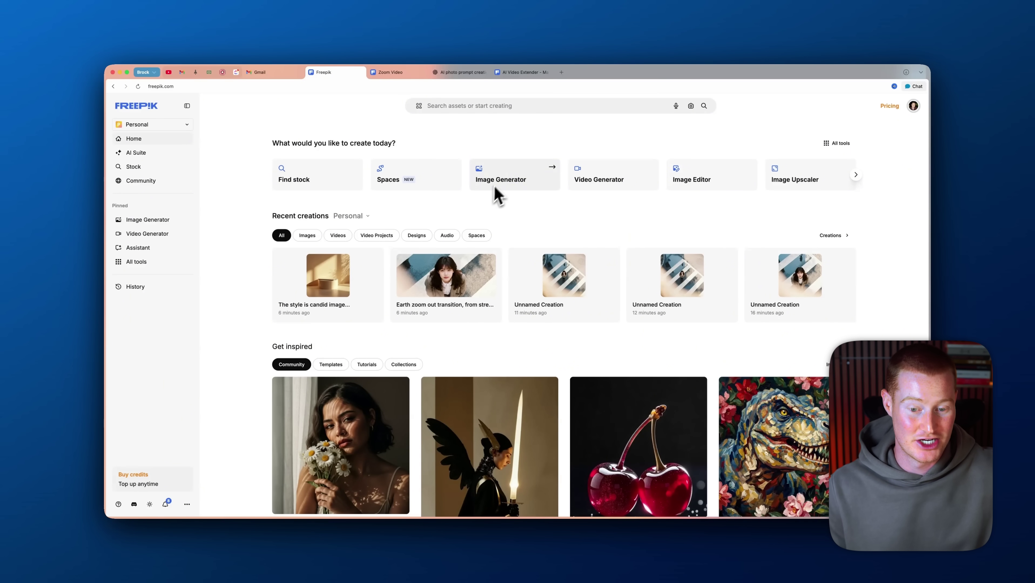
click(181, 222)
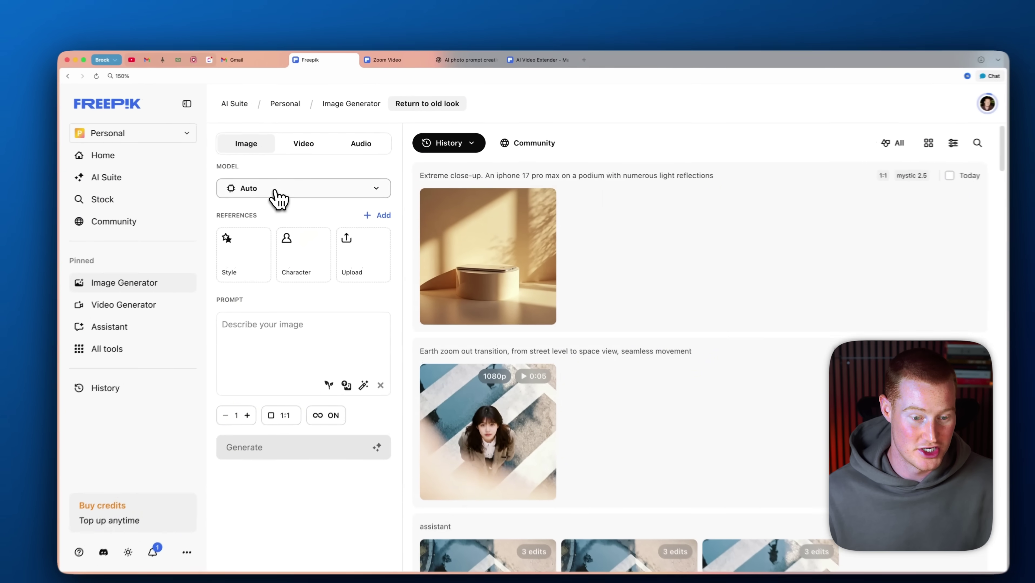
Switch the image model to Google Nano Banana Pro
click(295, 170)
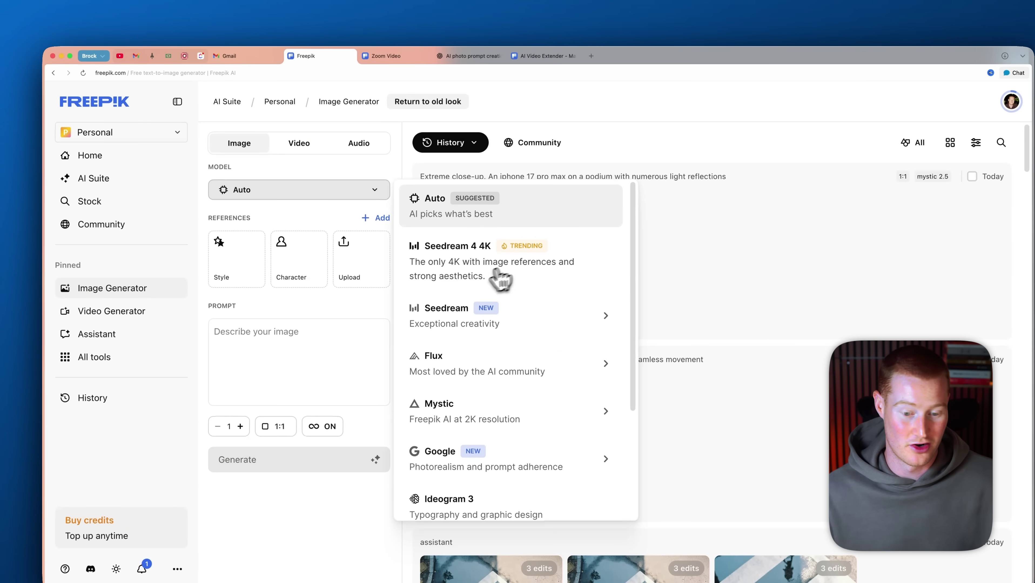
scroll(469, 282, down, 4)
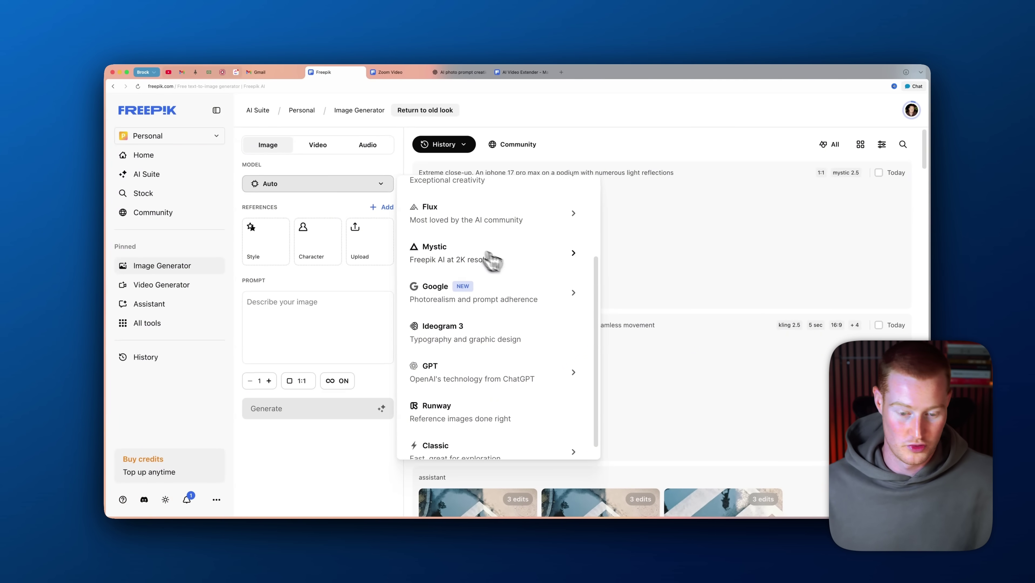
scroll(506, 262, up, 2)
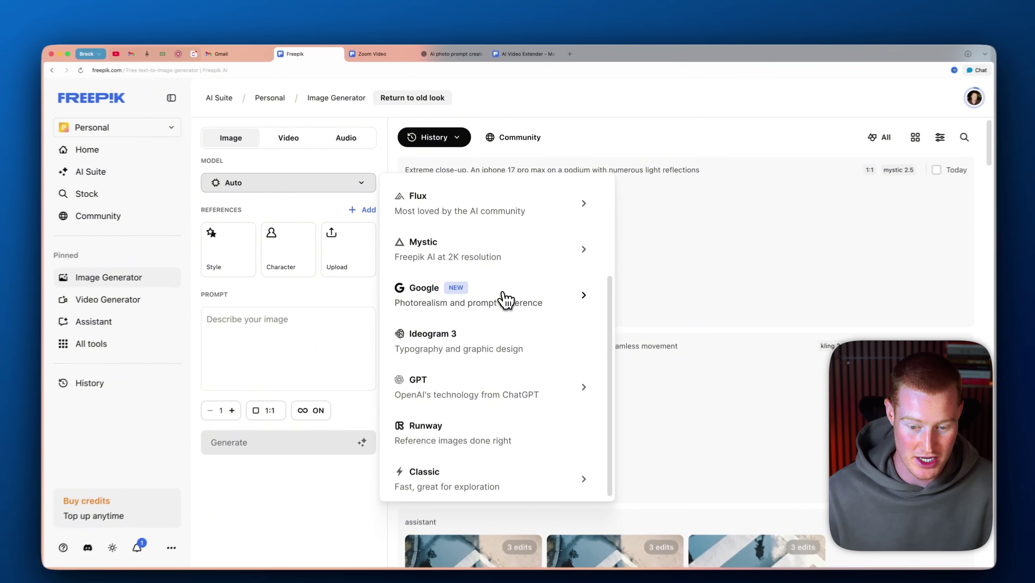
mouse_move(499, 282)
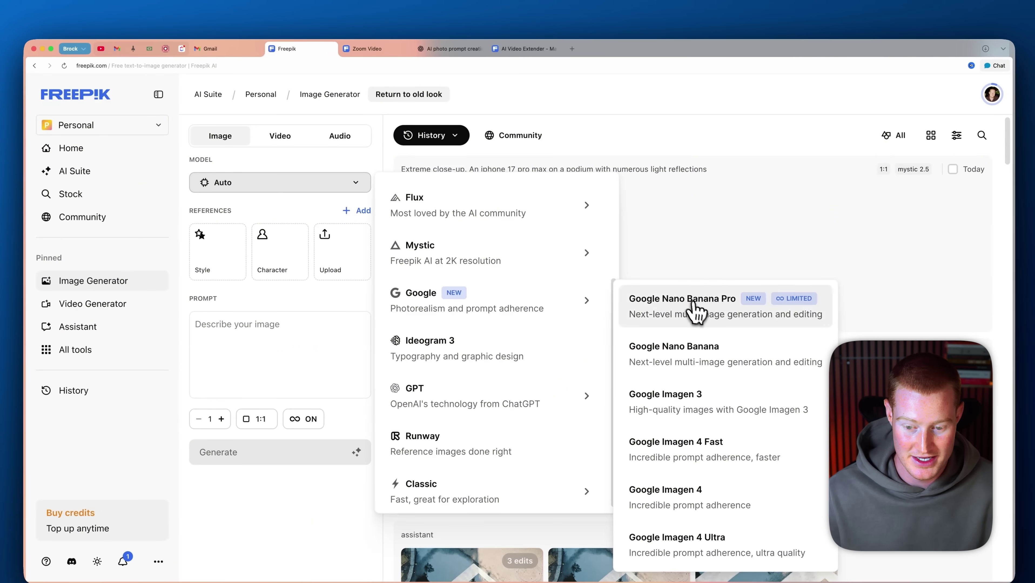
click(662, 292)
Add the #oilpainting style preset as the style reference
click(235, 265)
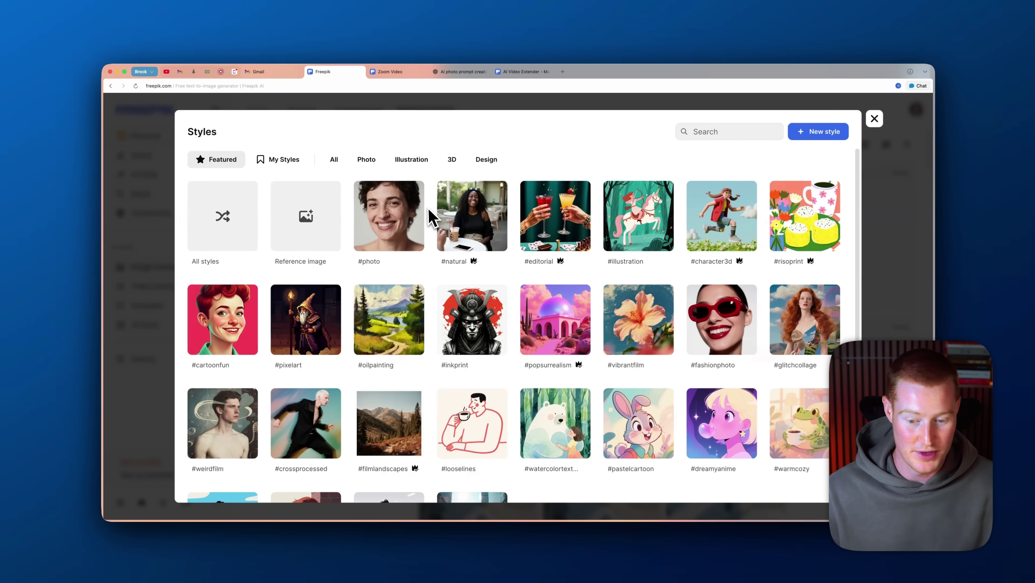
scroll(731, 253, down, 2)
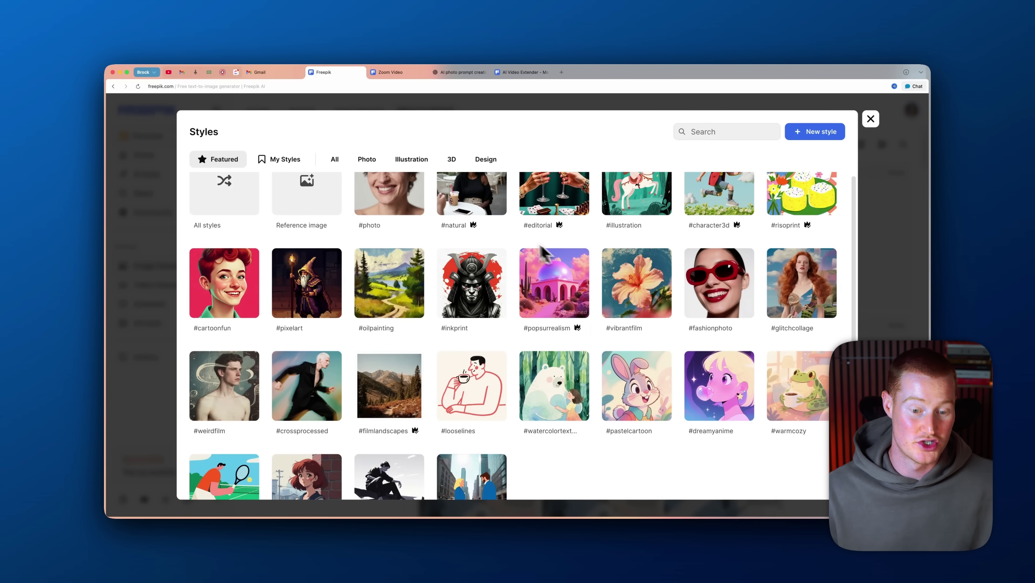
scroll(580, 273, up, 2)
click(382, 300)
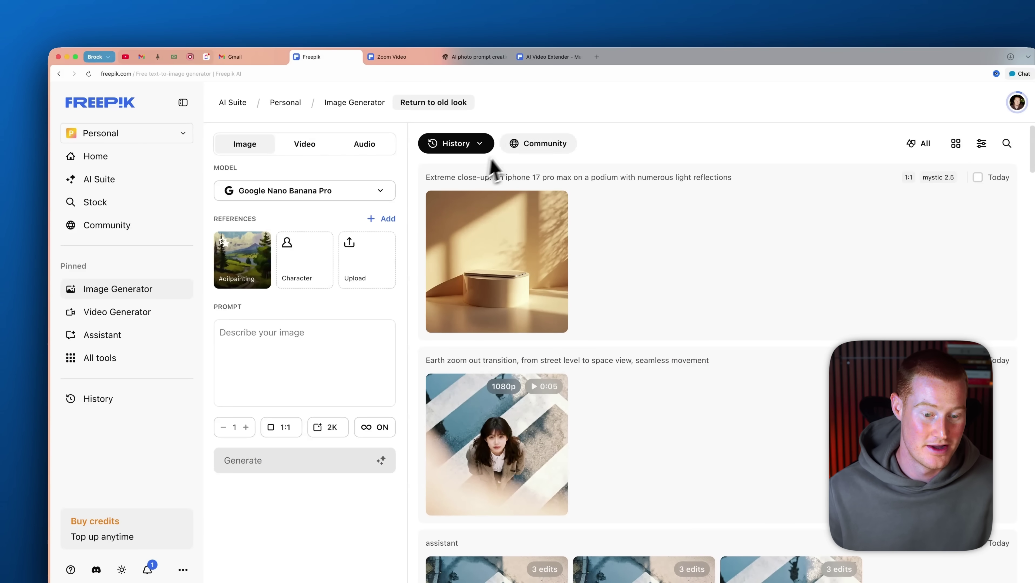
click(371, 263)
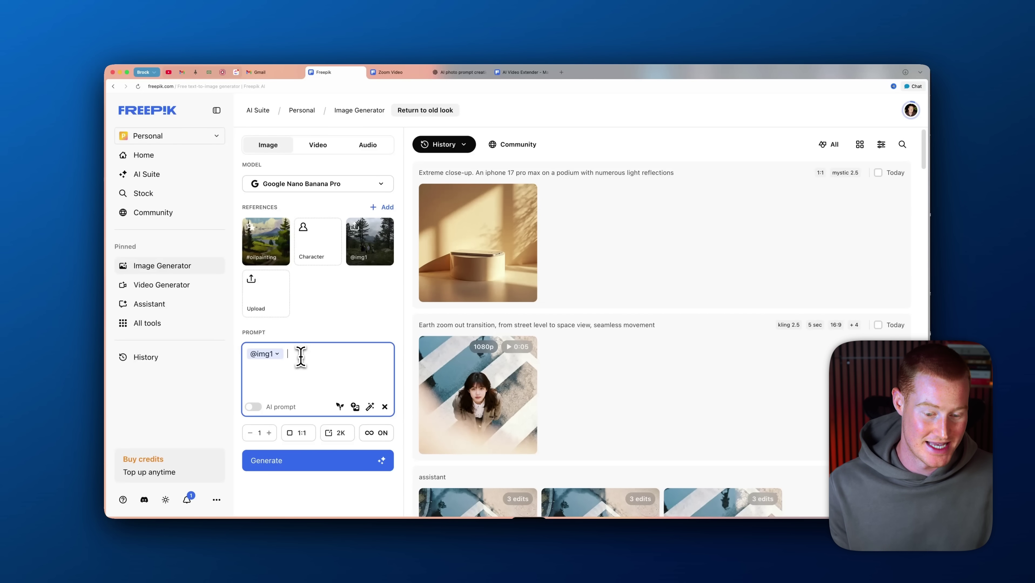
text(Recreate this image for me in this oil painting style. Keep everything the exact same.)
click(297, 433)
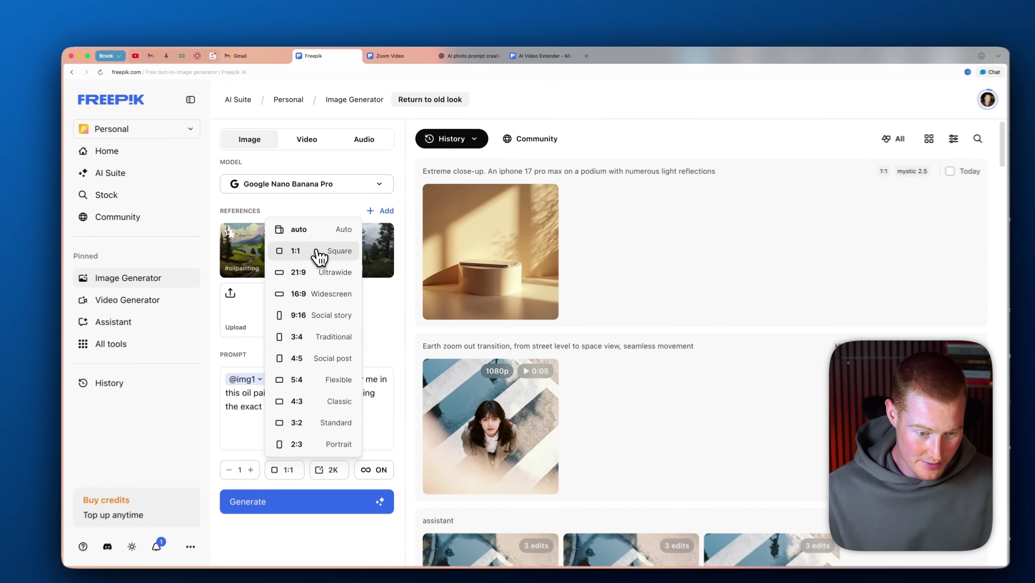
click(327, 243)
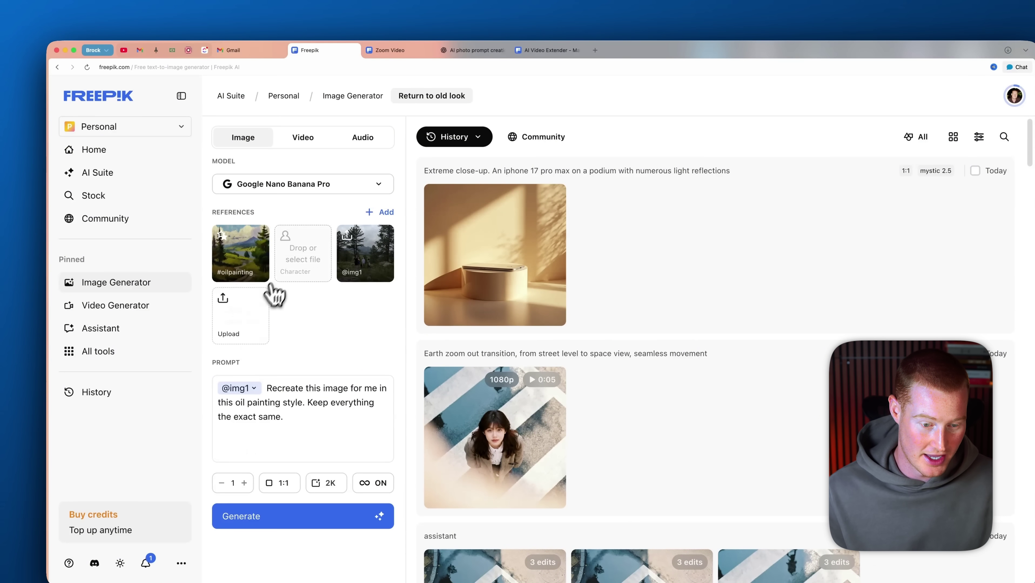
click(295, 268)
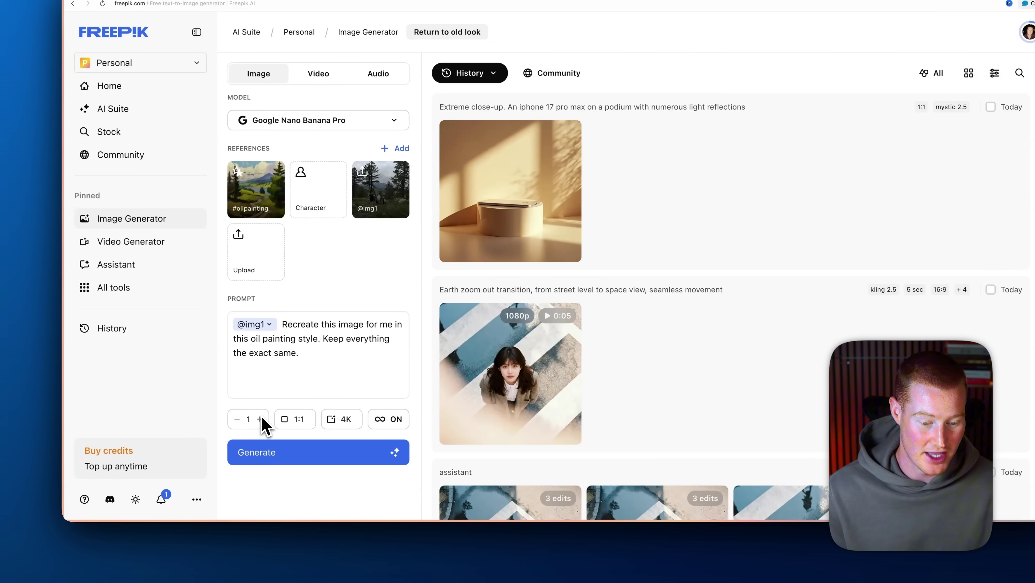
click(347, 419)
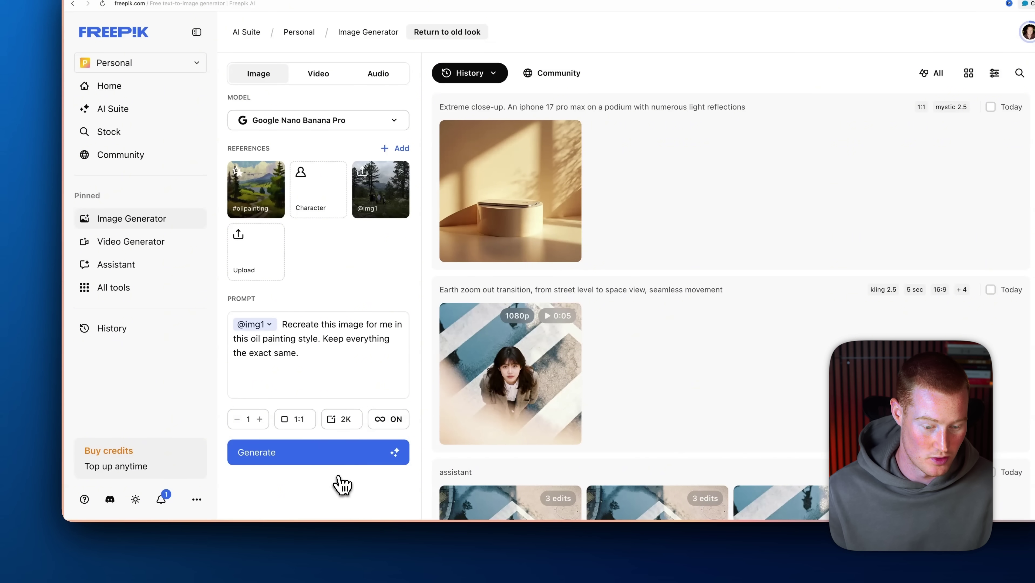
Generate the oil-painting recreation of the forest photo and return once it finishes
click(335, 455)
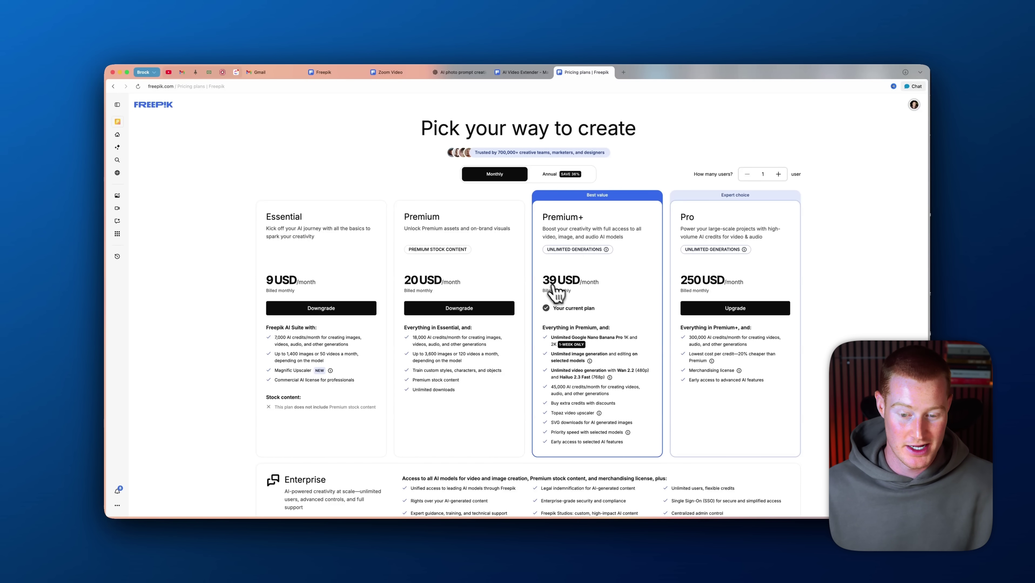
click(529, 72)
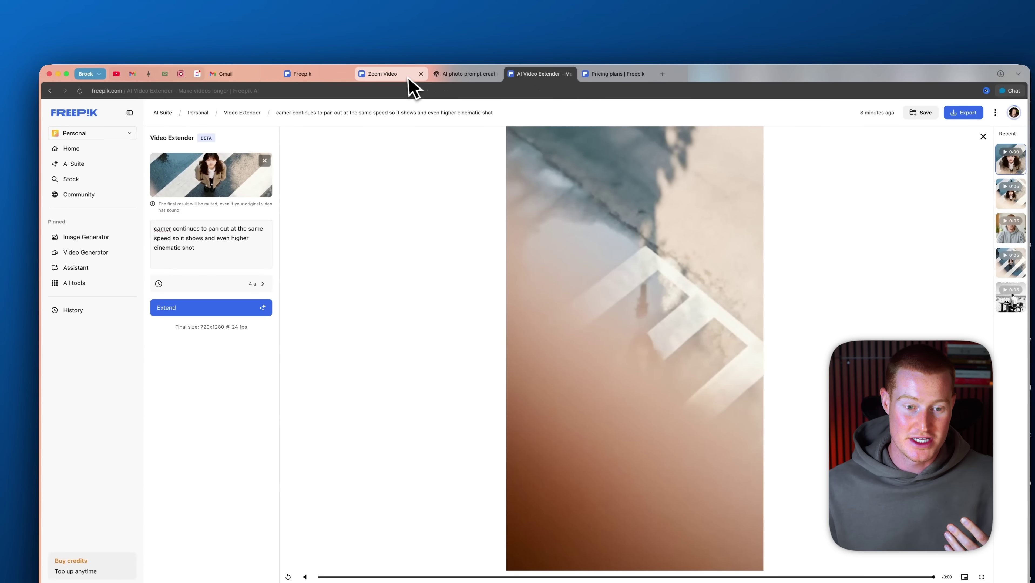
click(411, 73)
click(313, 75)
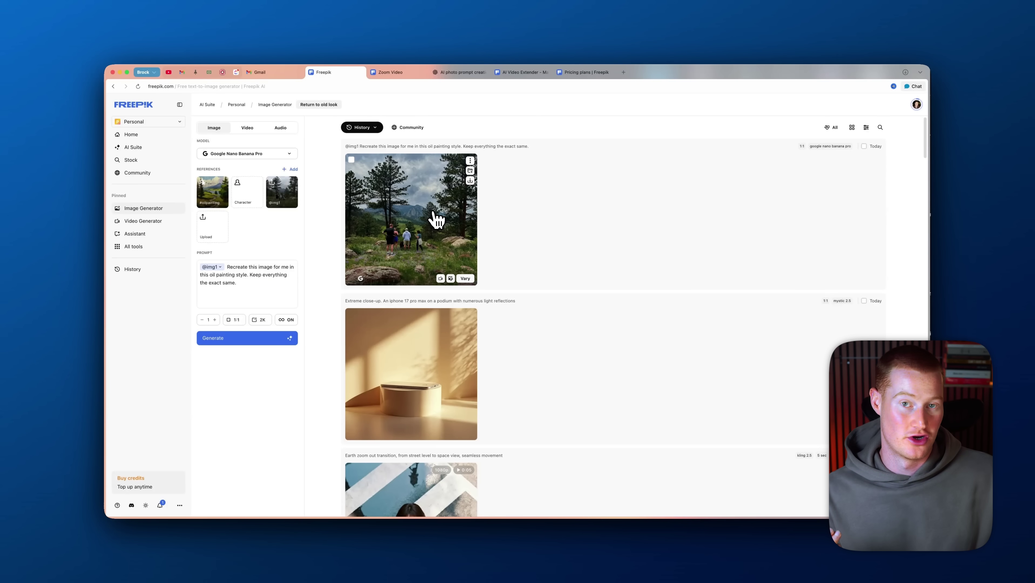
Inspect the generated oil painting full size, then close the viewer
click(436, 220)
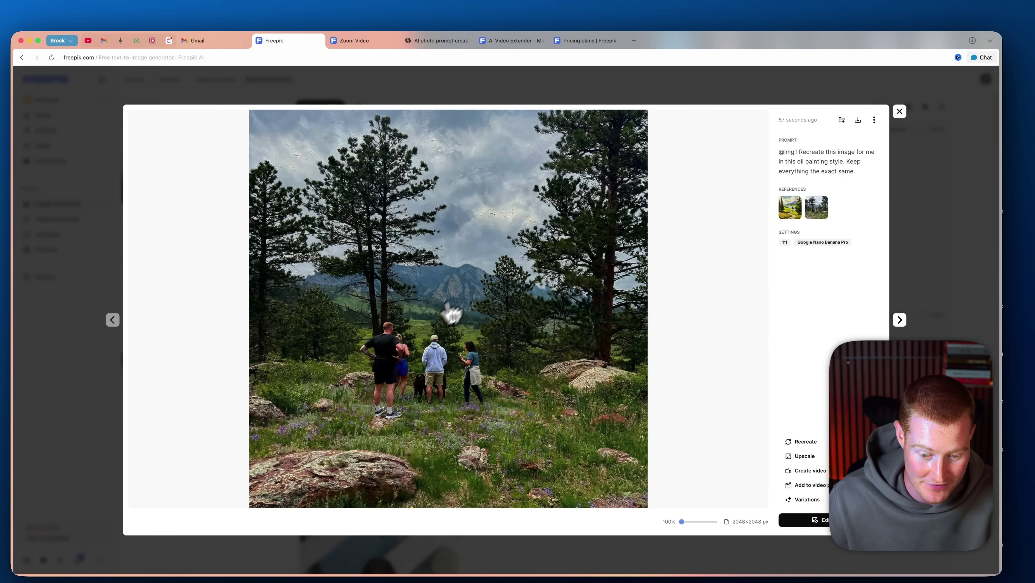
click(687, 241)
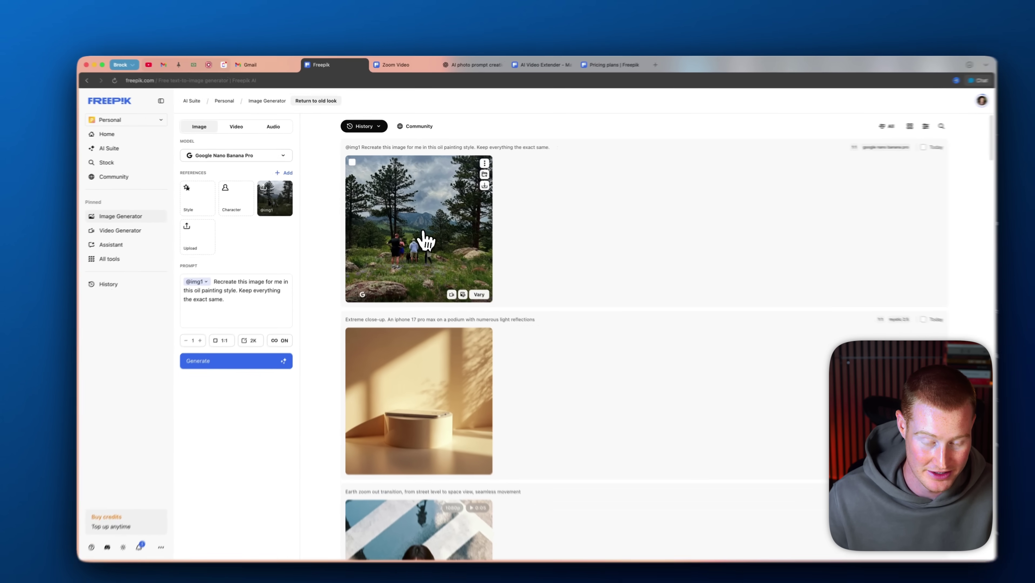
scroll(438, 295, down, 5)
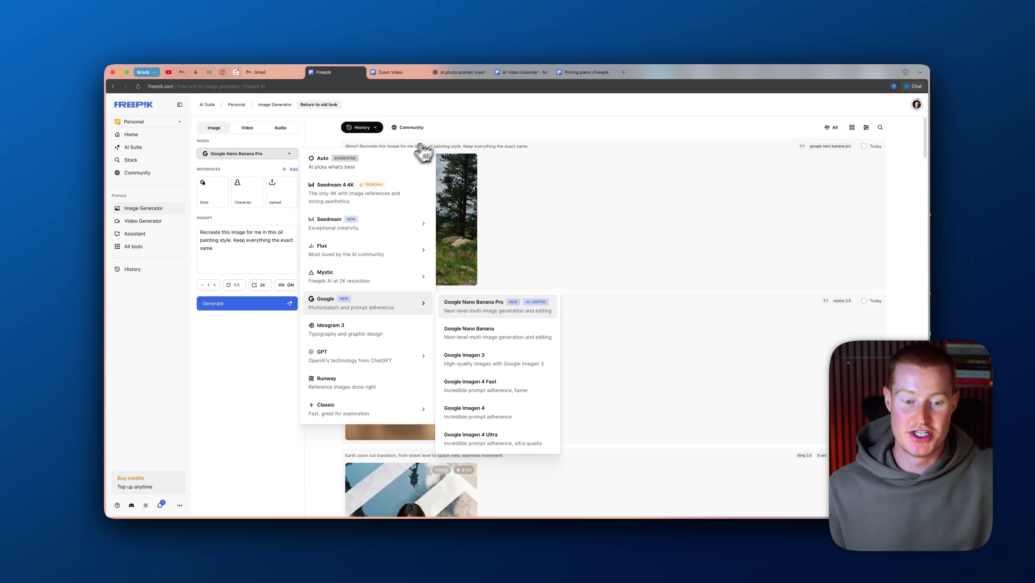
Set the image model back to Auto, browsing the Google models without changing them
click(402, 164)
click(291, 153)
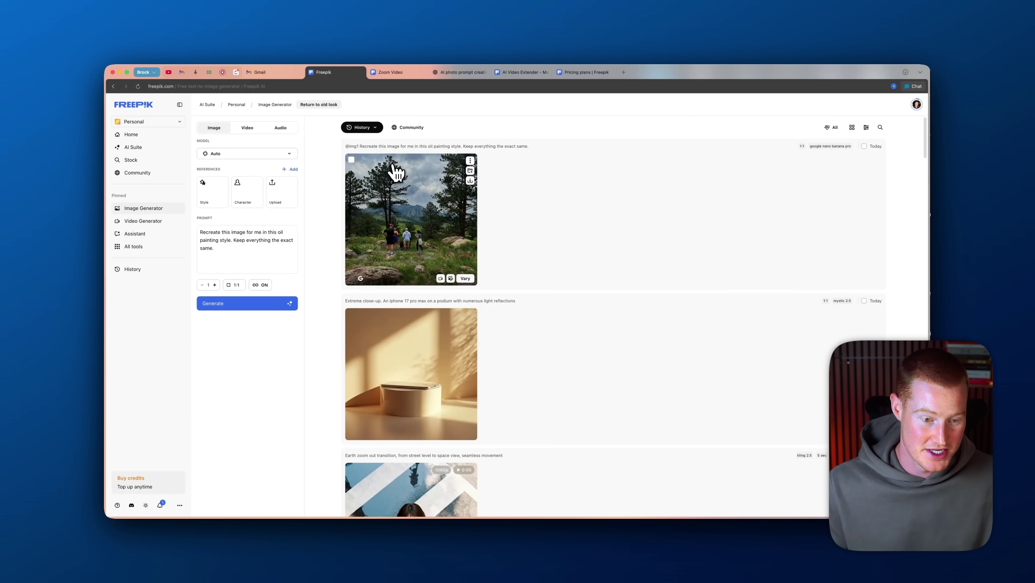
click(273, 154)
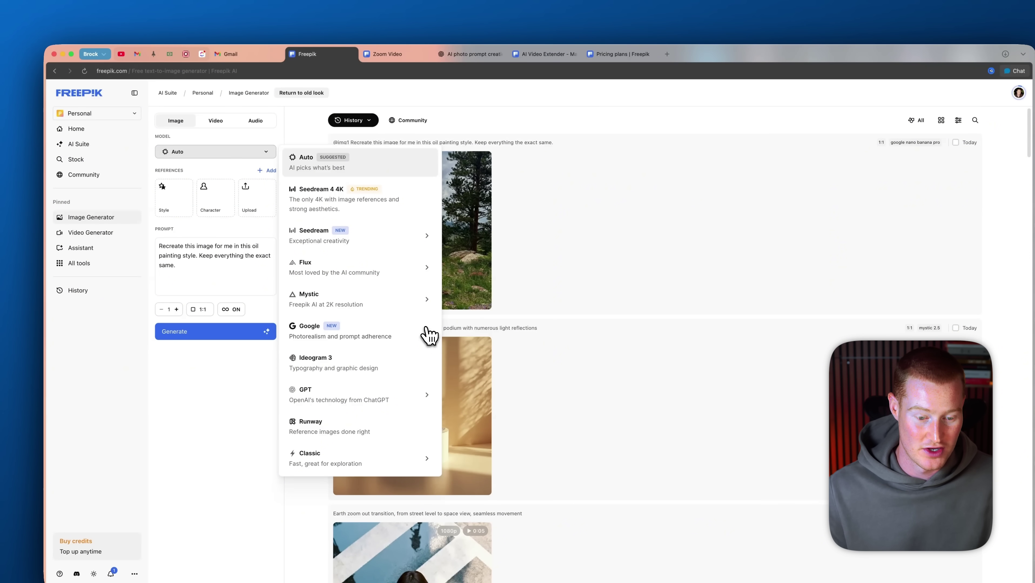
mouse_move(427, 335)
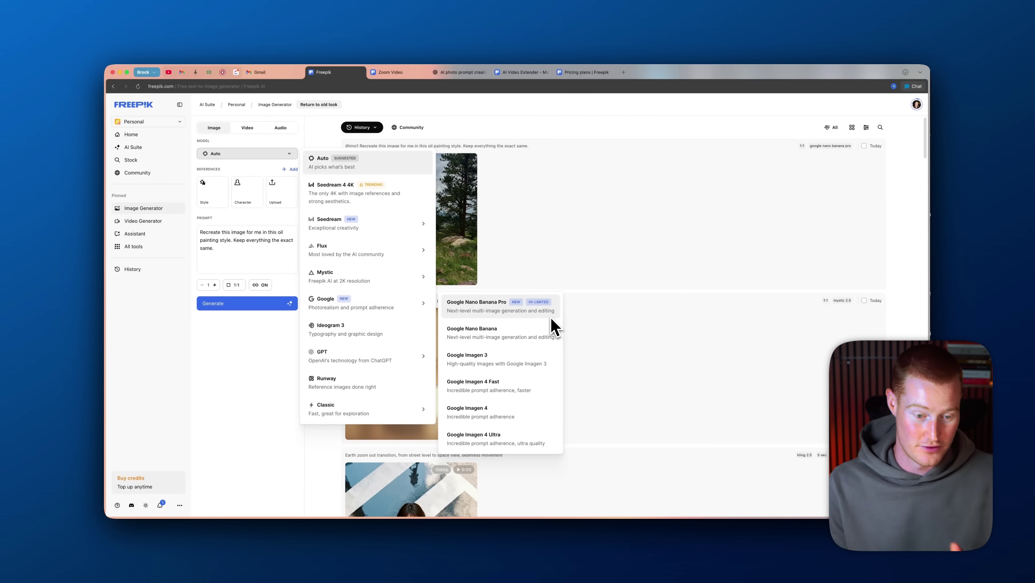
click(377, 206)
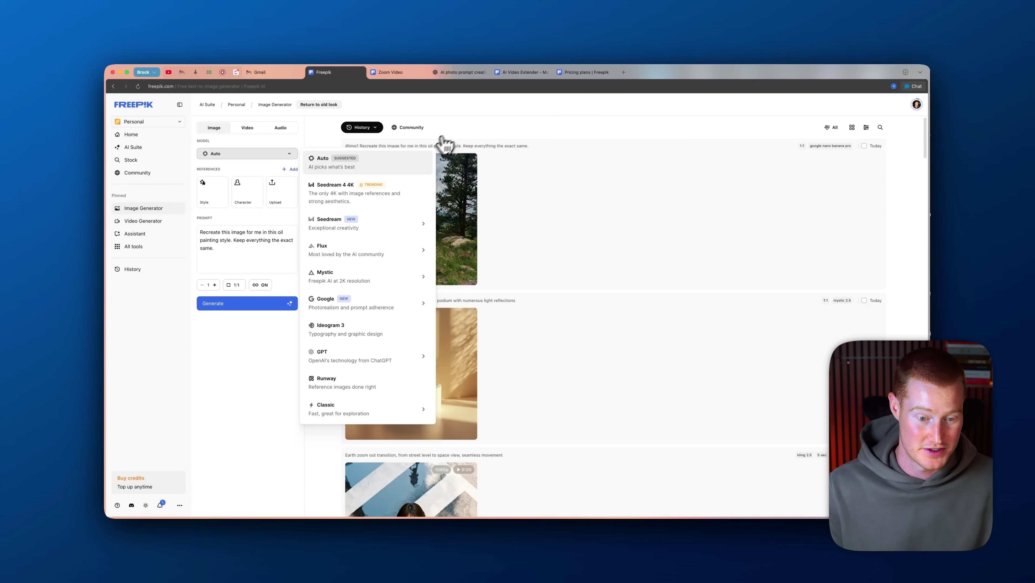
Keep Auto as the model and add #cleanstills from My Styles as the style reference
click(444, 143)
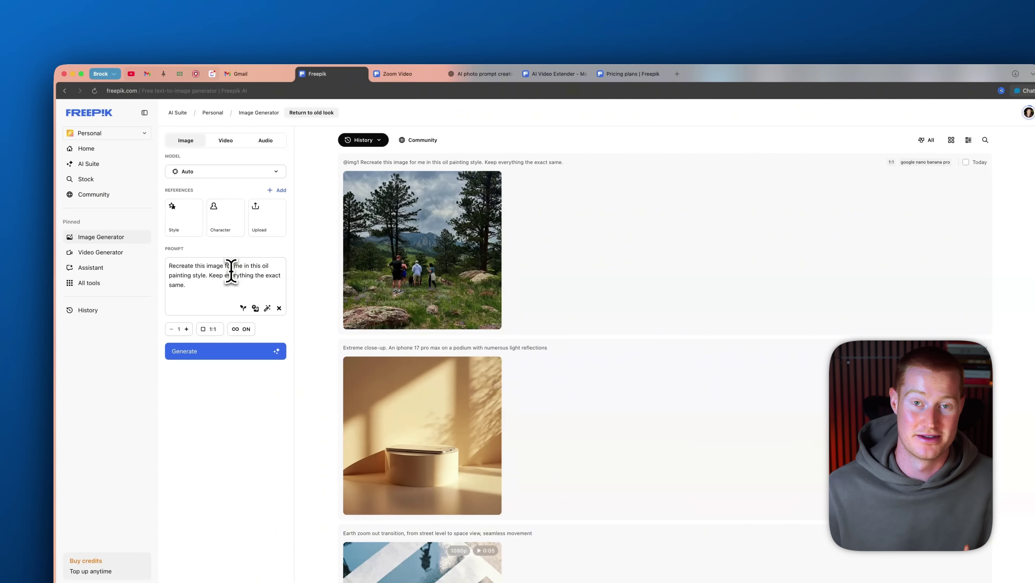
click(183, 218)
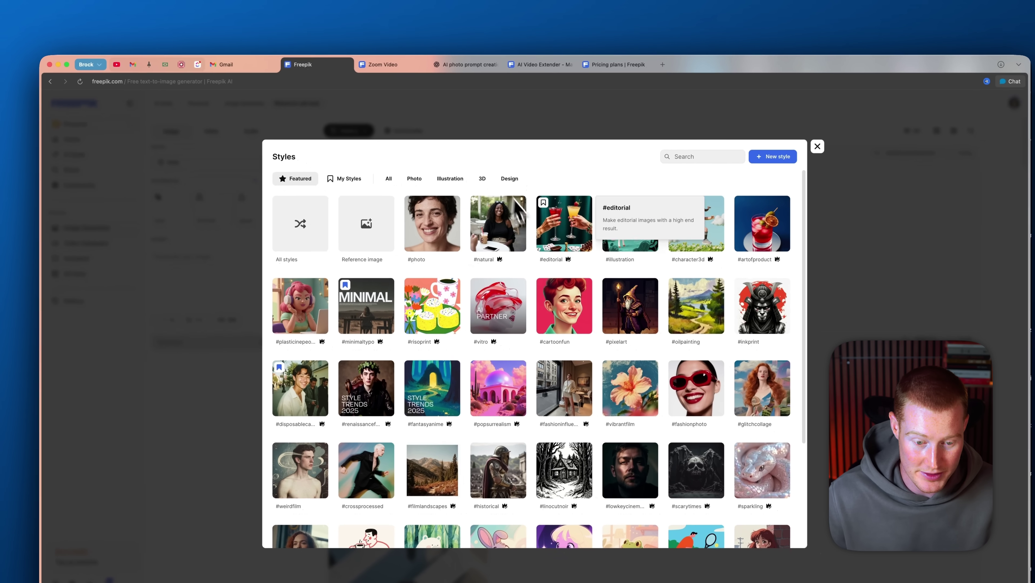
scroll(437, 286, down, 2)
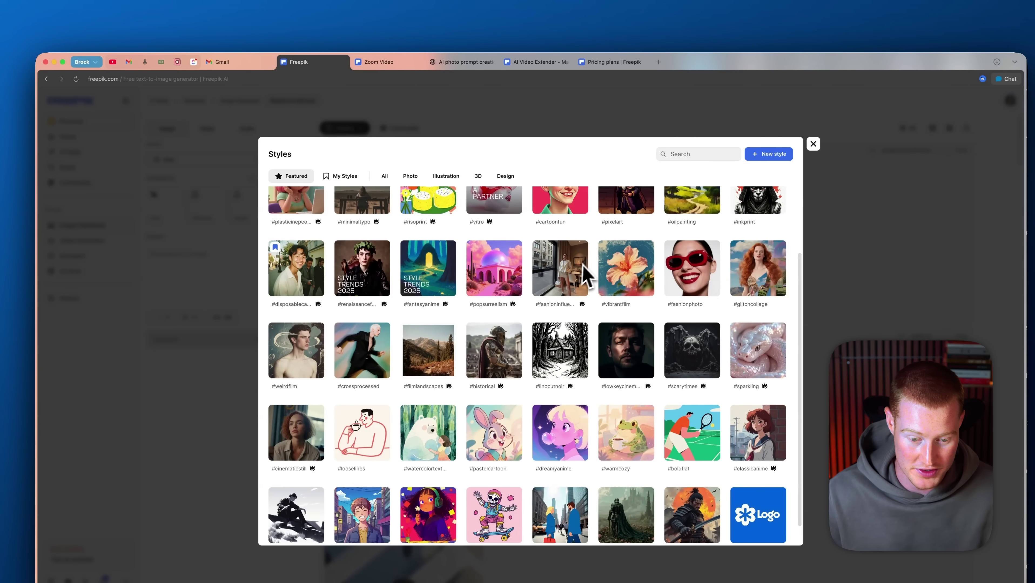
click(345, 176)
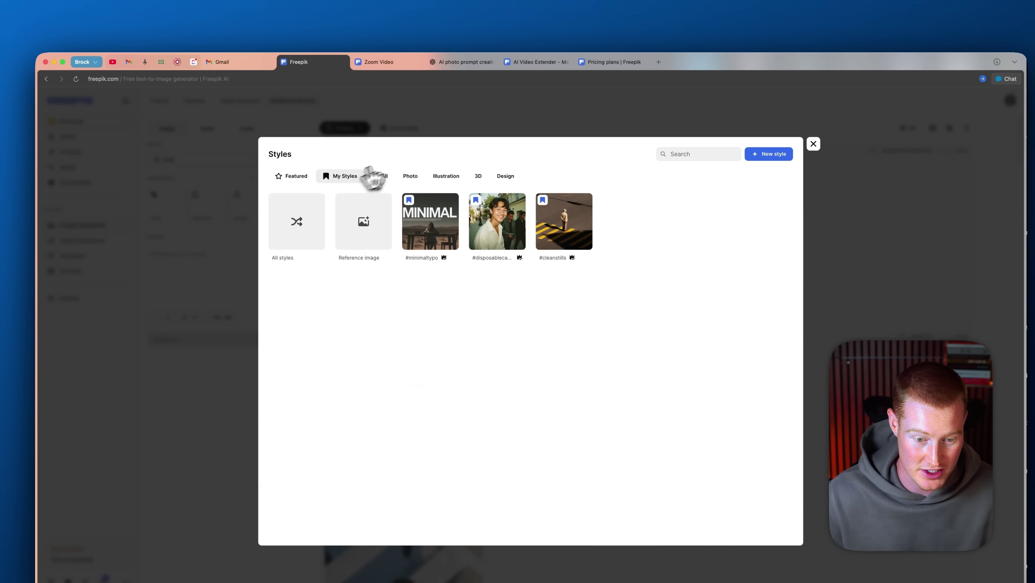
click(565, 233)
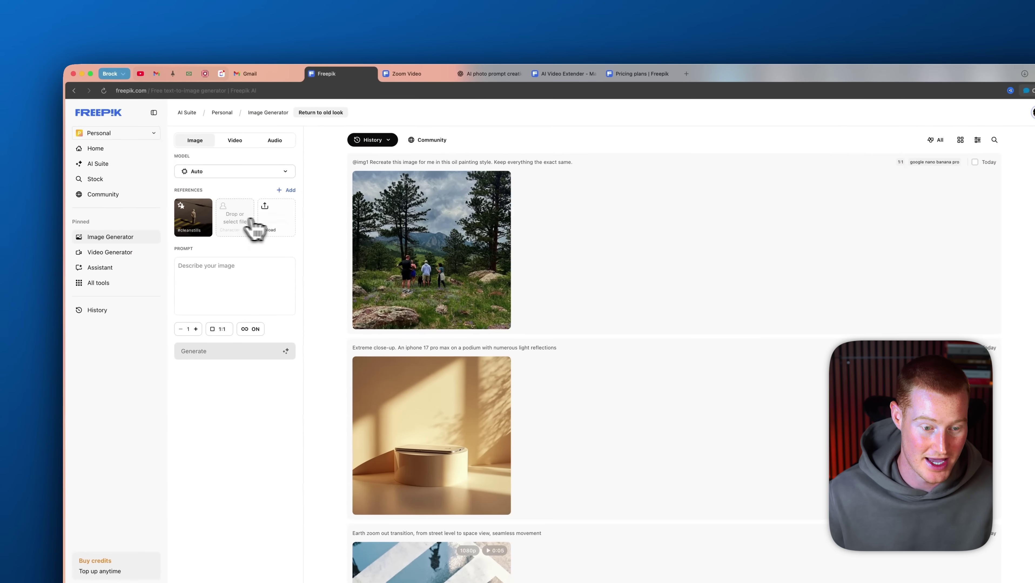
Paste the long cinematic overhead crosswalk prompt into the prompt box
click(194, 281)
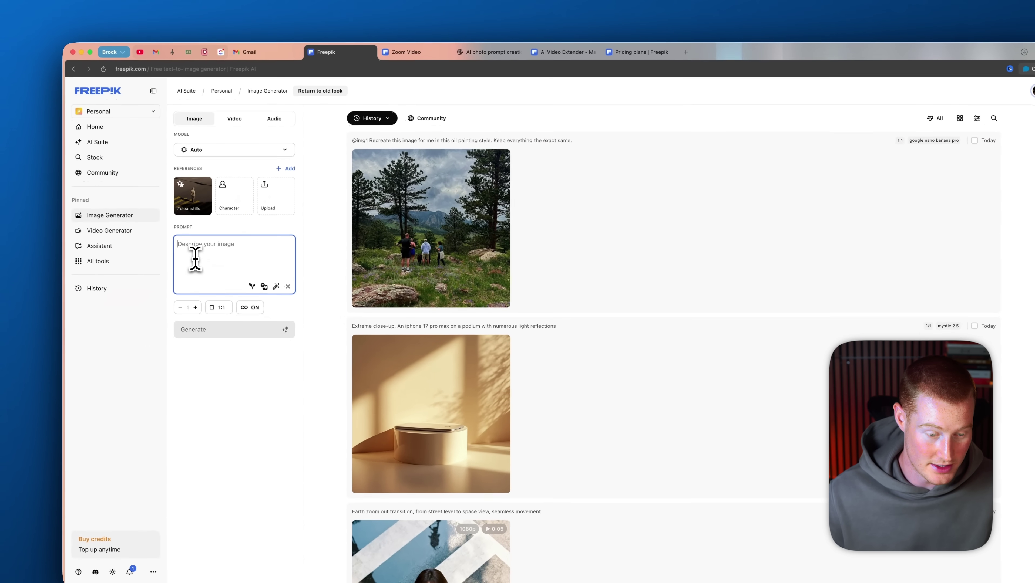
key(super+v)
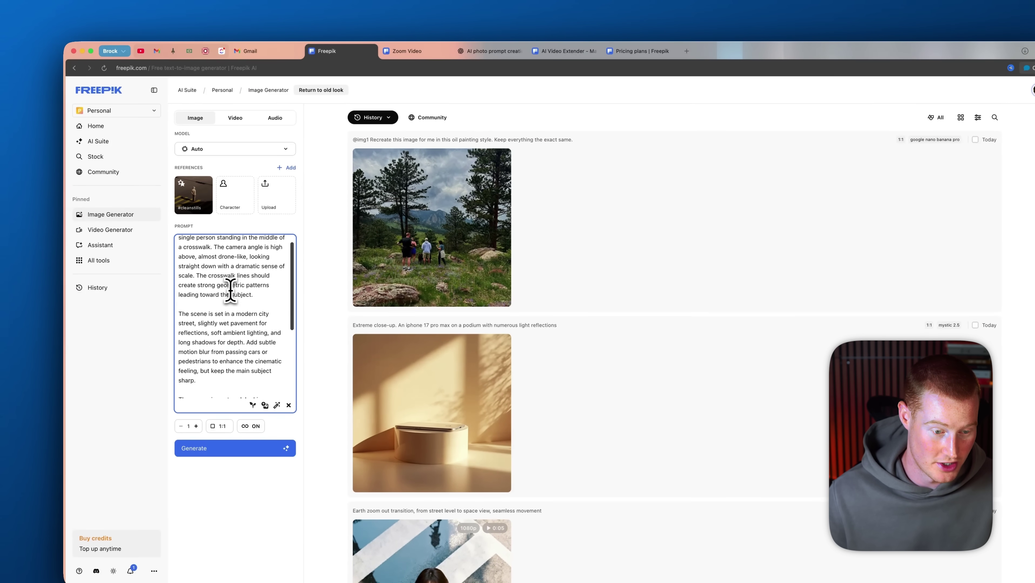
scroll(231, 290, up, 2)
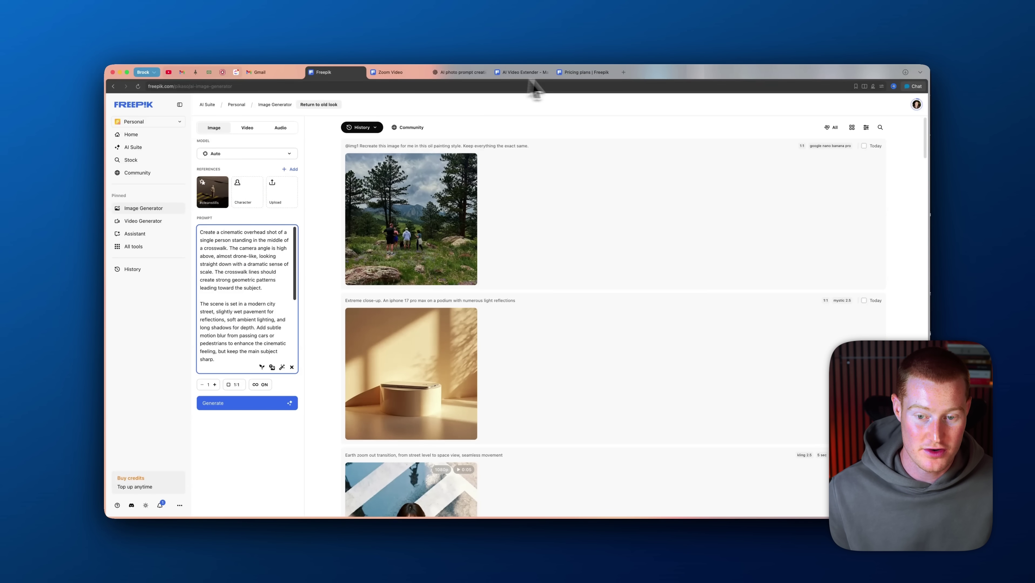
click(623, 72)
text(cha)
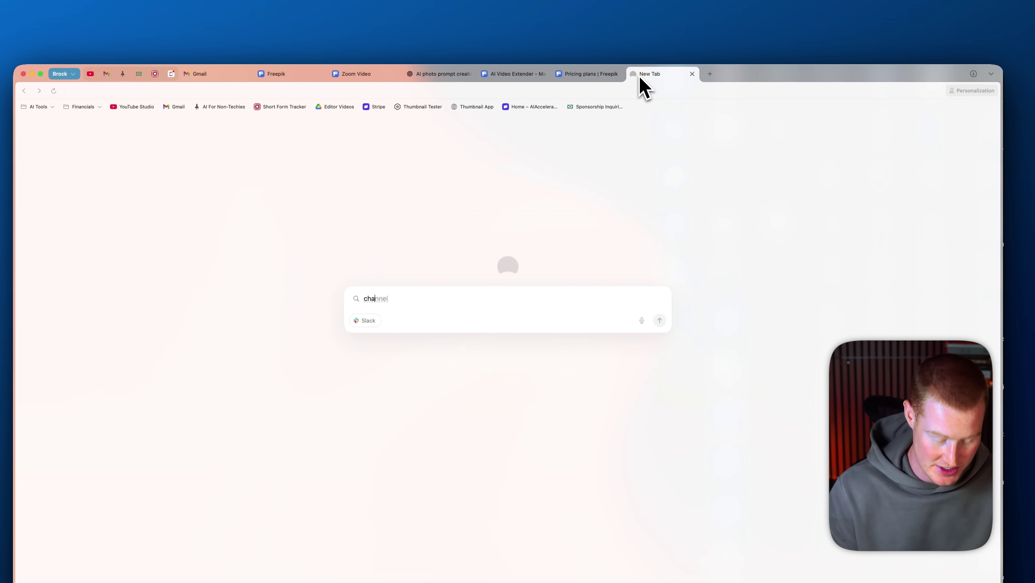
key(BackSpace)
key(BackSpace)
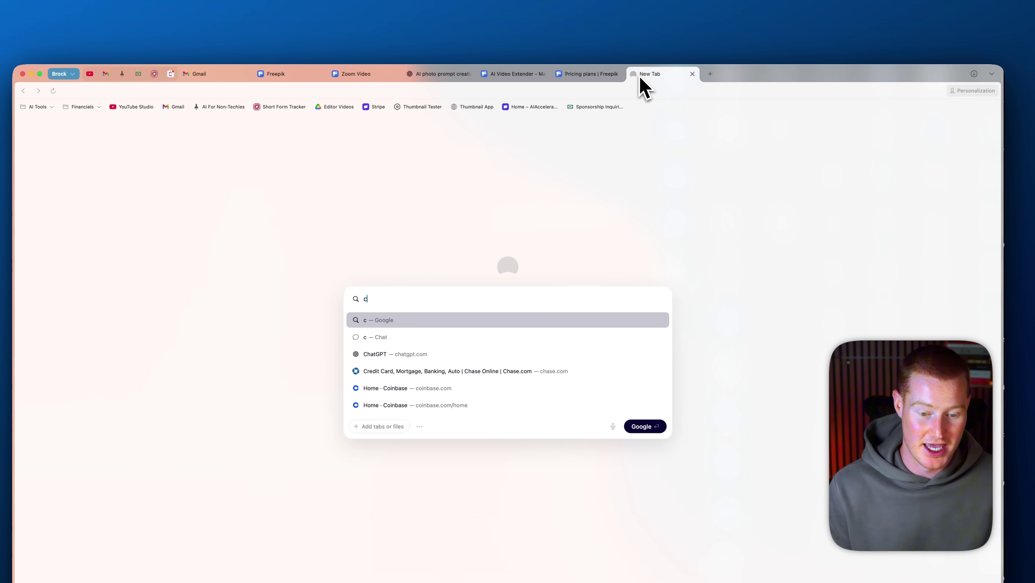
click(693, 75)
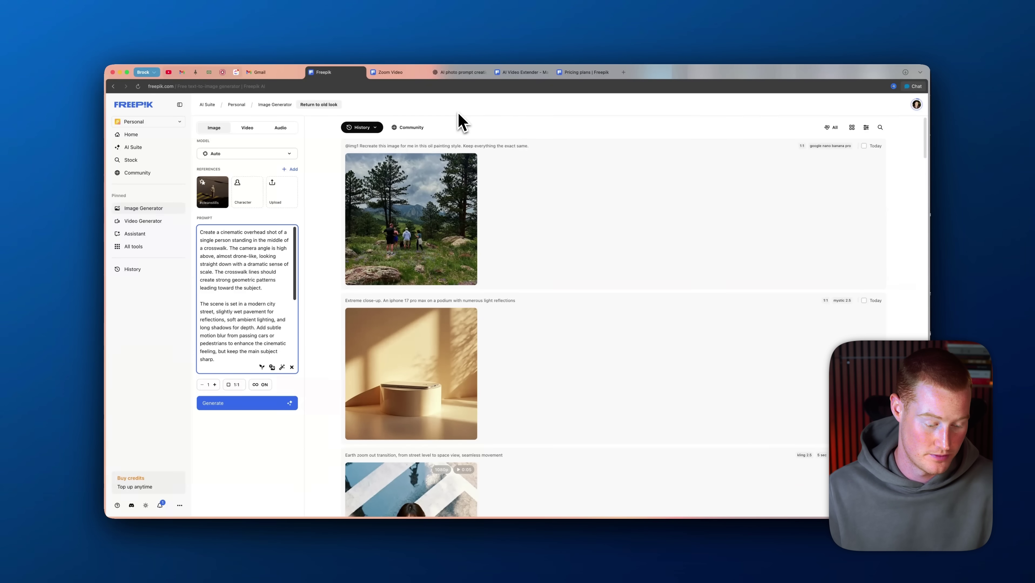
Set the aspect ratio to 3:4 and generate four crosswalk images
click(233, 385)
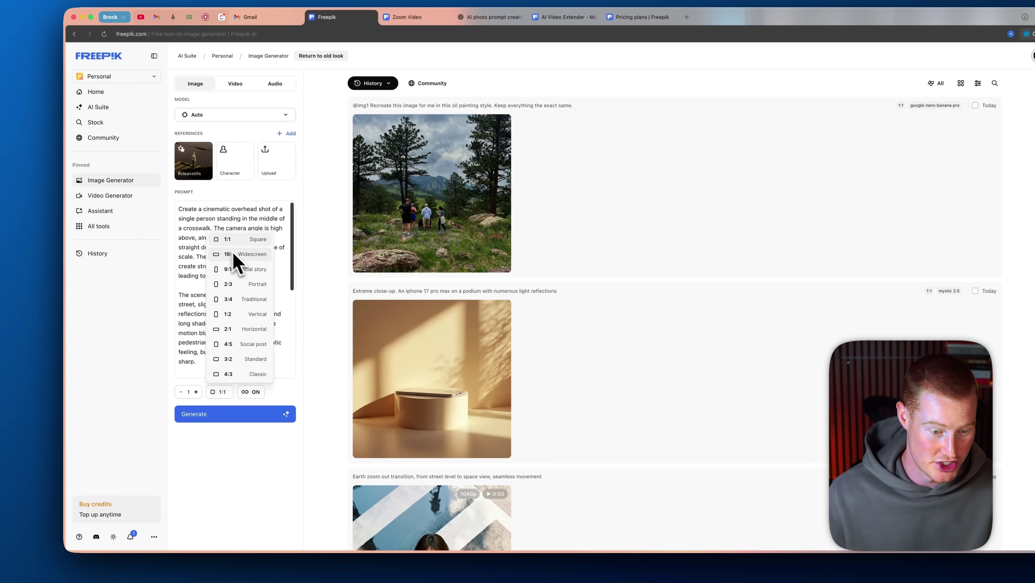
click(239, 300)
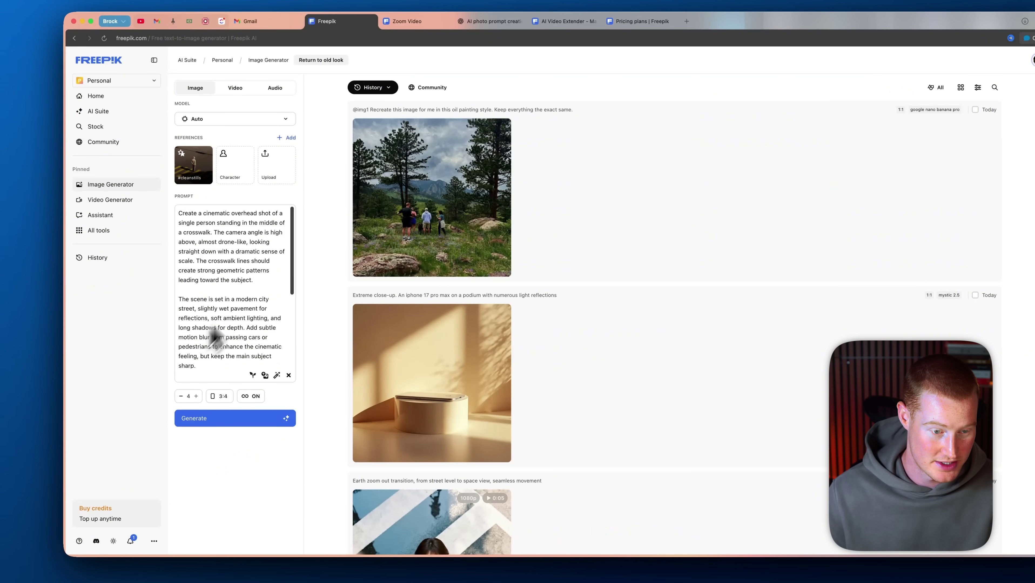
click(239, 419)
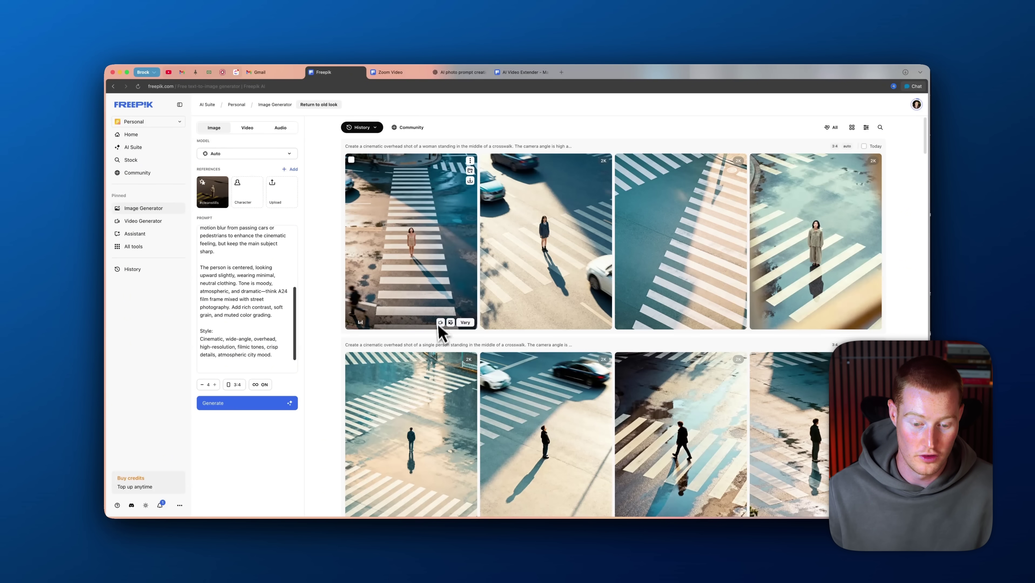
Open the third crosswalk result full size and move to the lone-figure wet-crossing shot
scroll(794, 402, down, 2)
scroll(596, 411, up, 1)
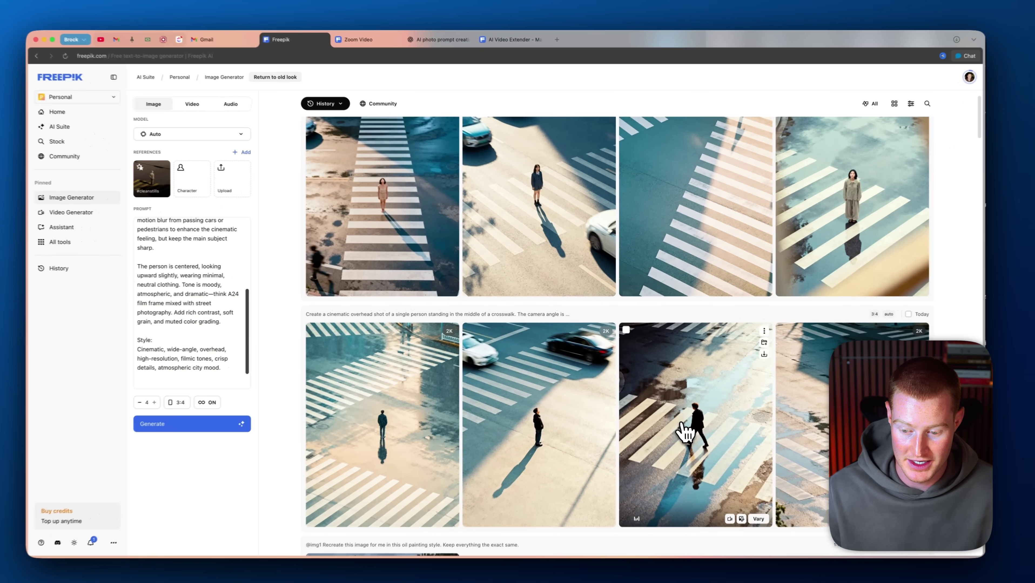
click(685, 432)
key(Right)
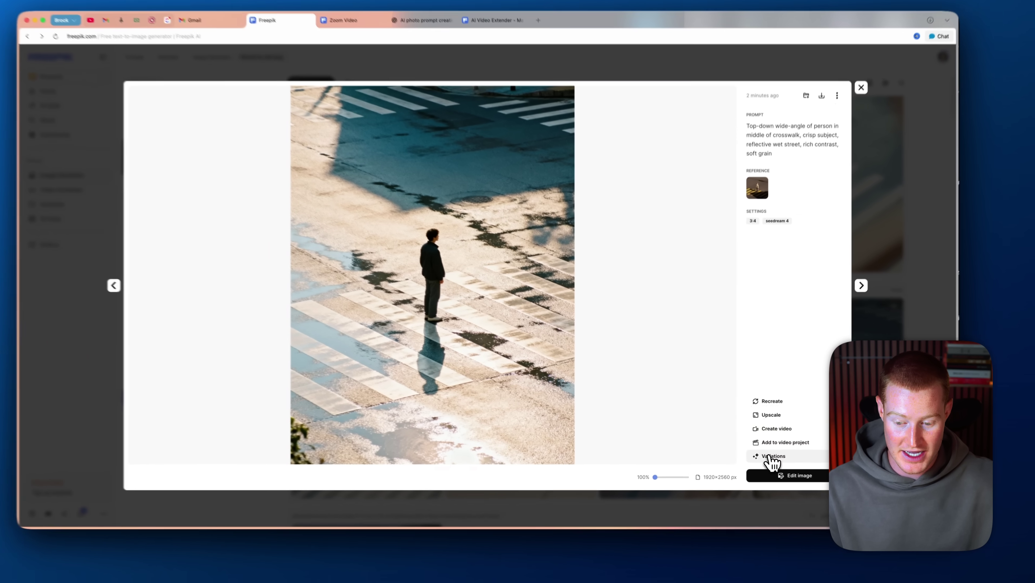
Ask the editor to zoom the crosswalk shot out so the figure stands small among buildings
click(772, 460)
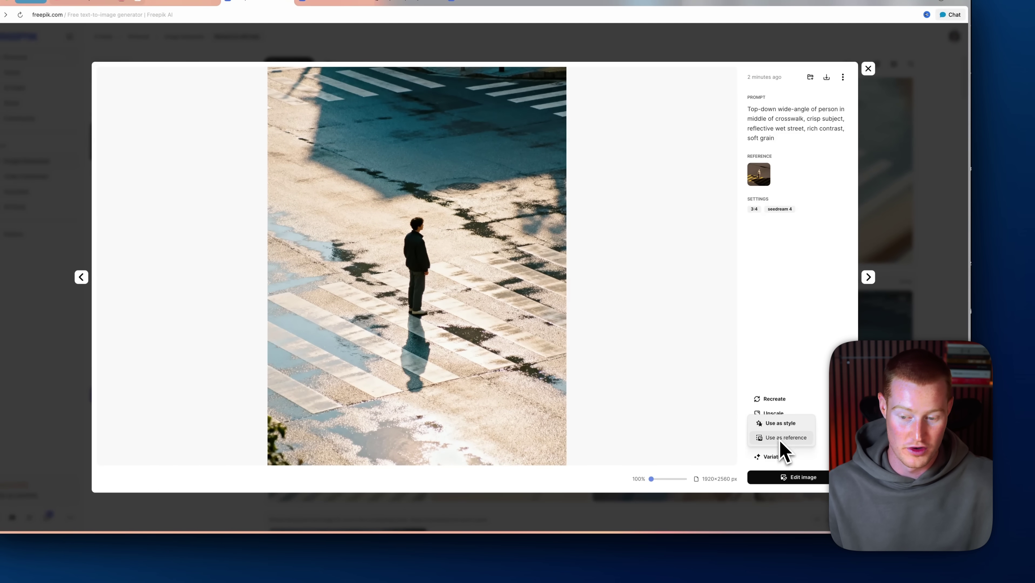
click(801, 479)
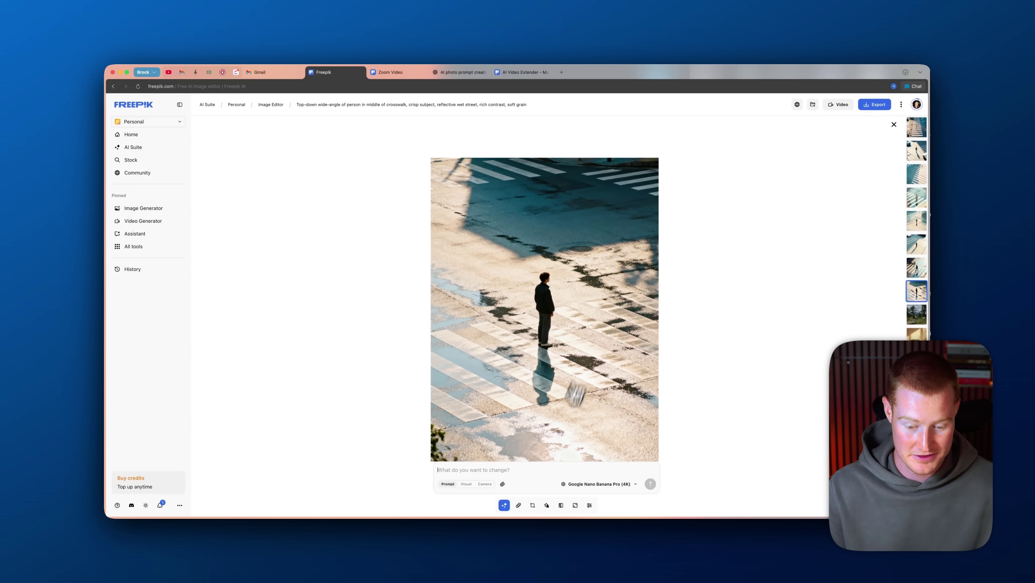
key(super+v)
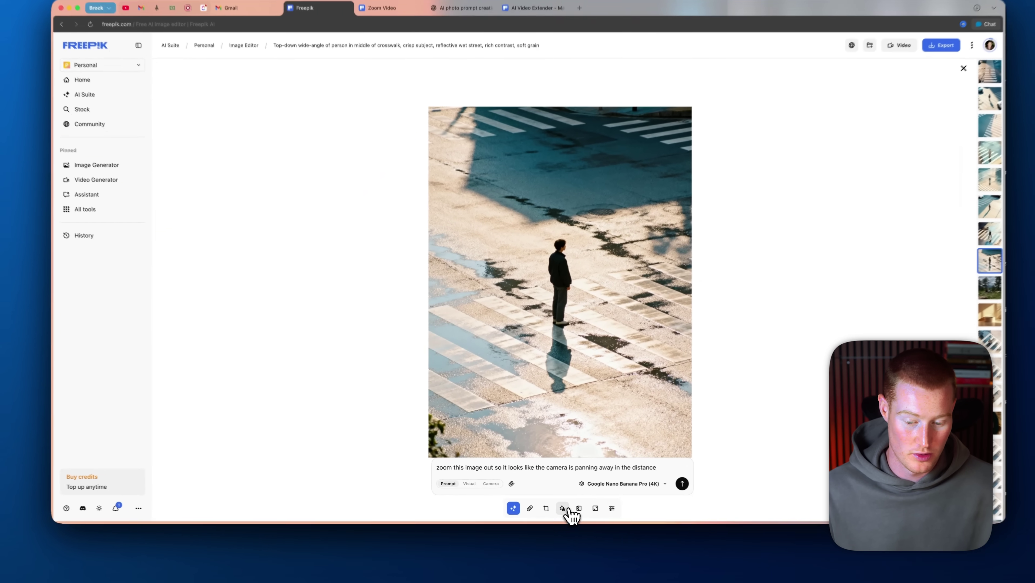
click(546, 506)
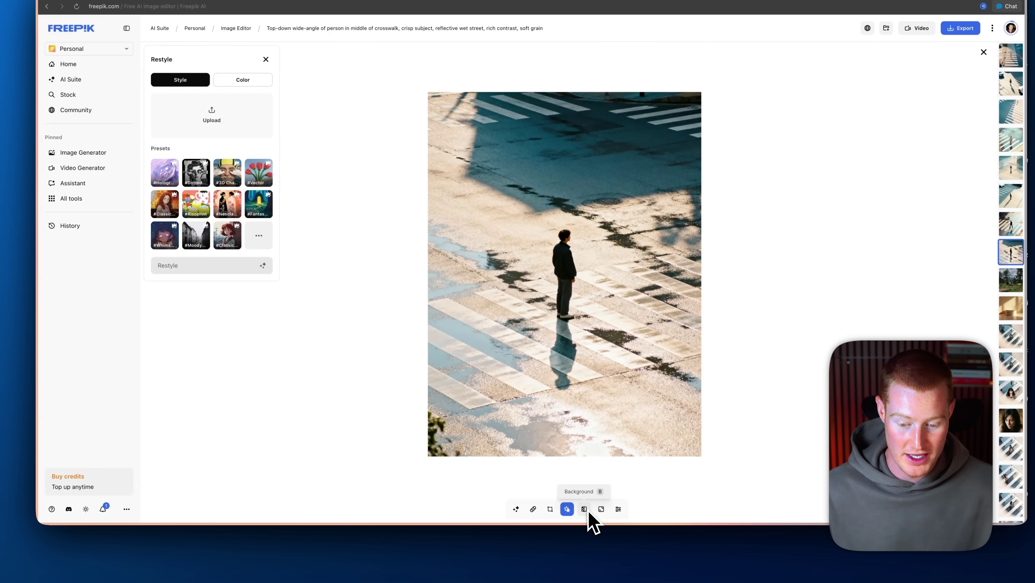
click(618, 511)
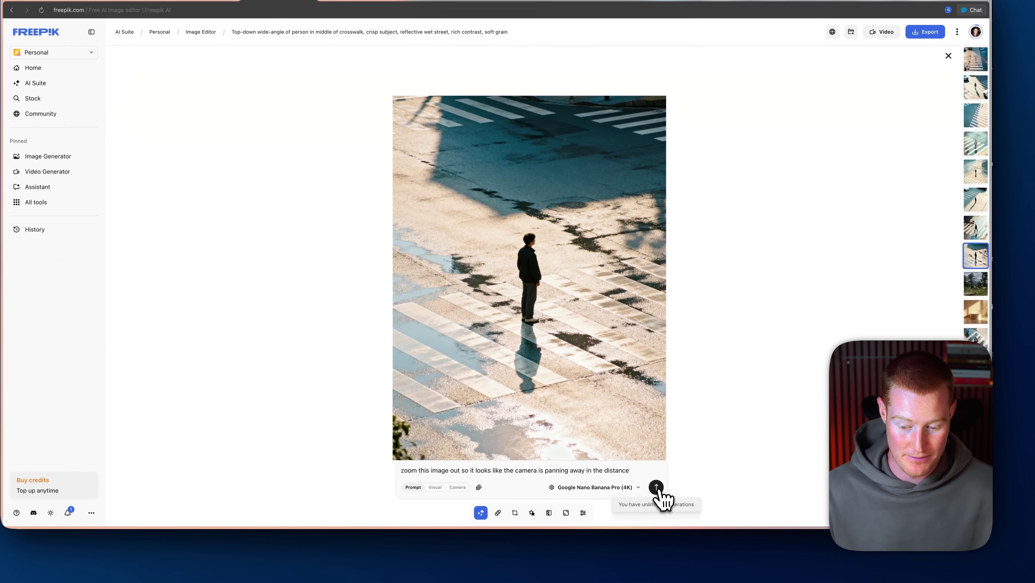
click(693, 540)
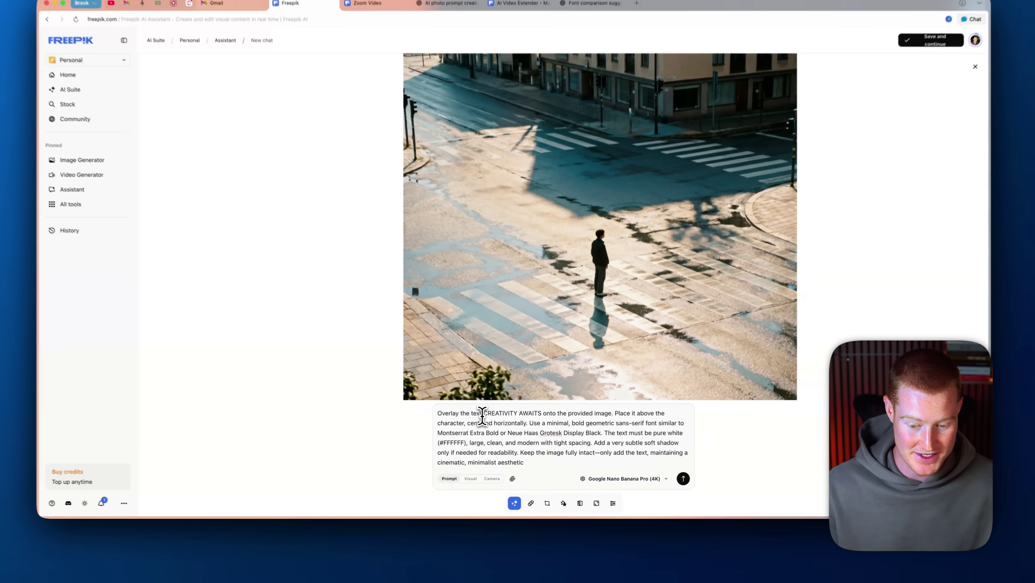
Select the whole prompt overlaying white bold 'CREATIVITY AWAITS' above the figure
drag(490, 428, 544, 410)
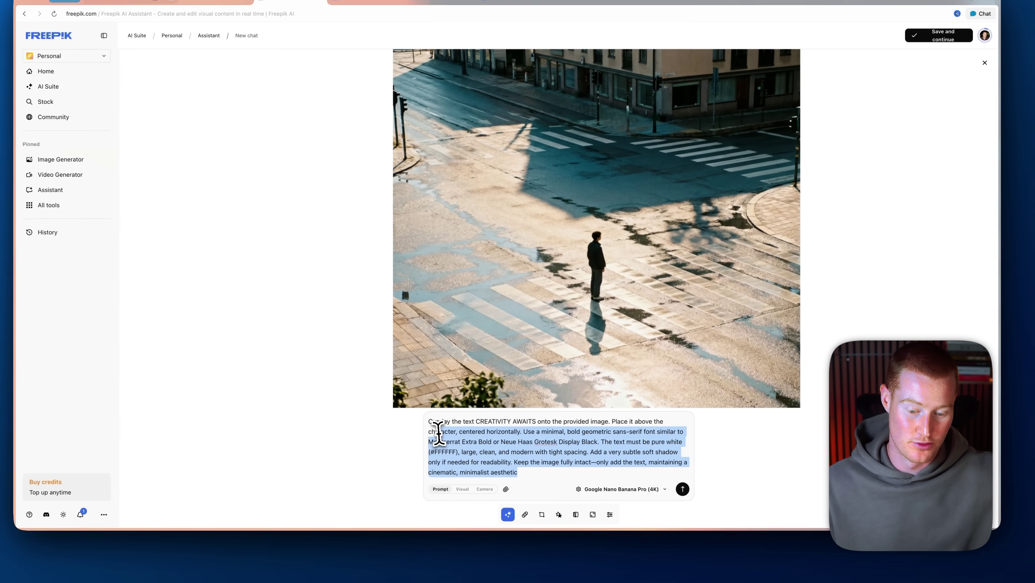
key(super+a)
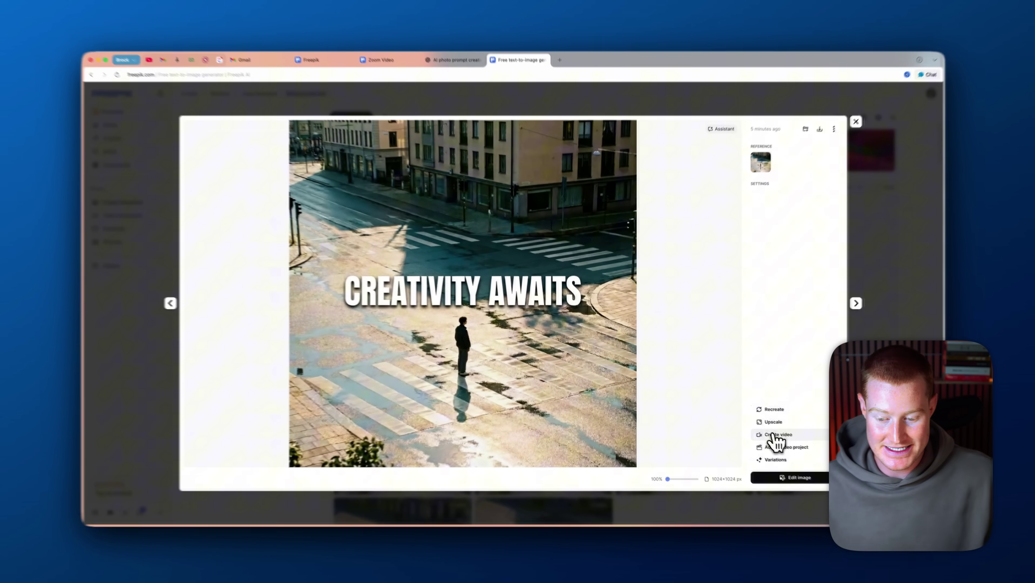
Start a video from the CREATIVITY AWAITS image, replacing the prompt with one ending 'Cars driving by'
click(768, 432)
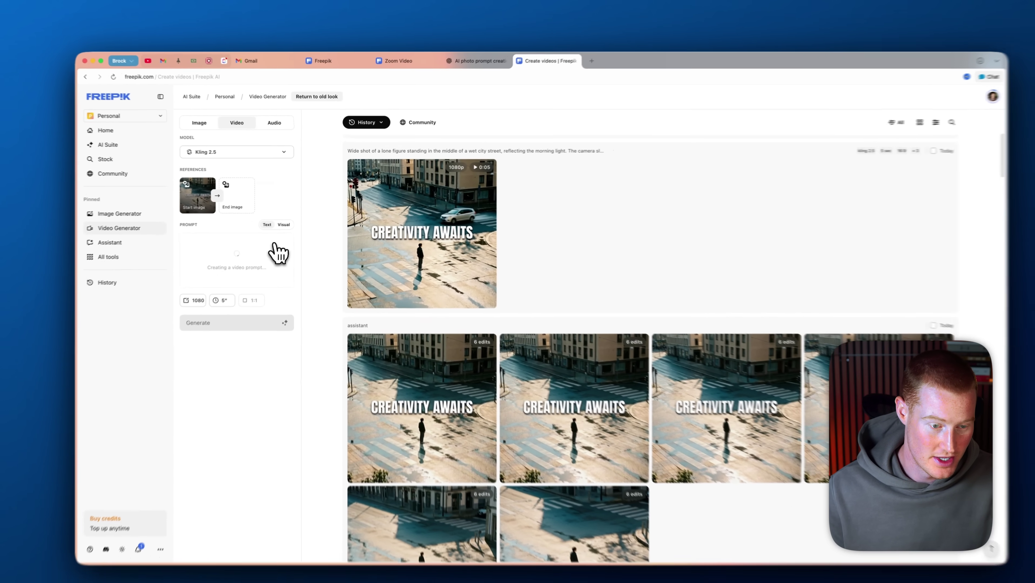
scroll(183, 184, down, 3)
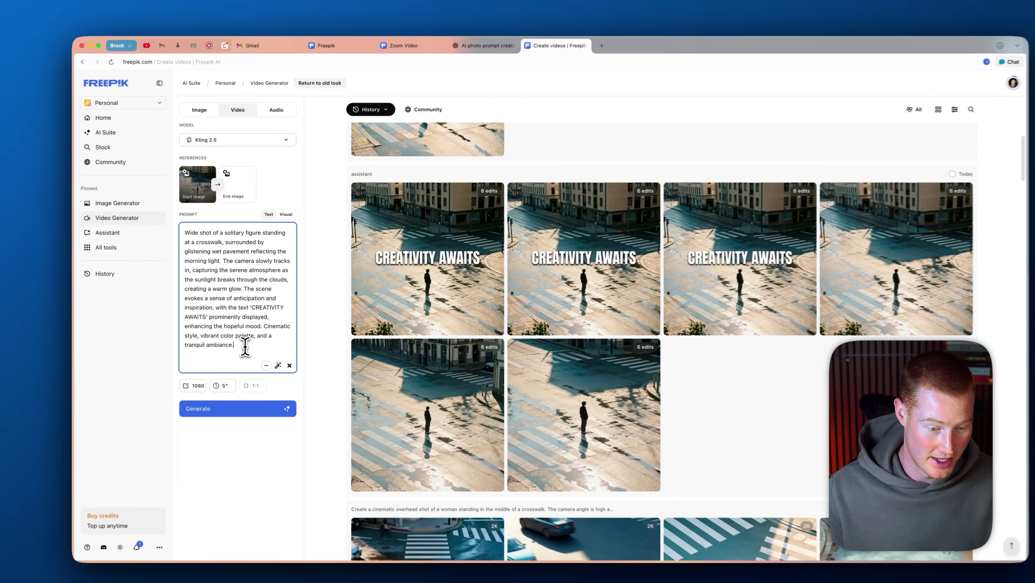
drag(245, 332, 201, 221)
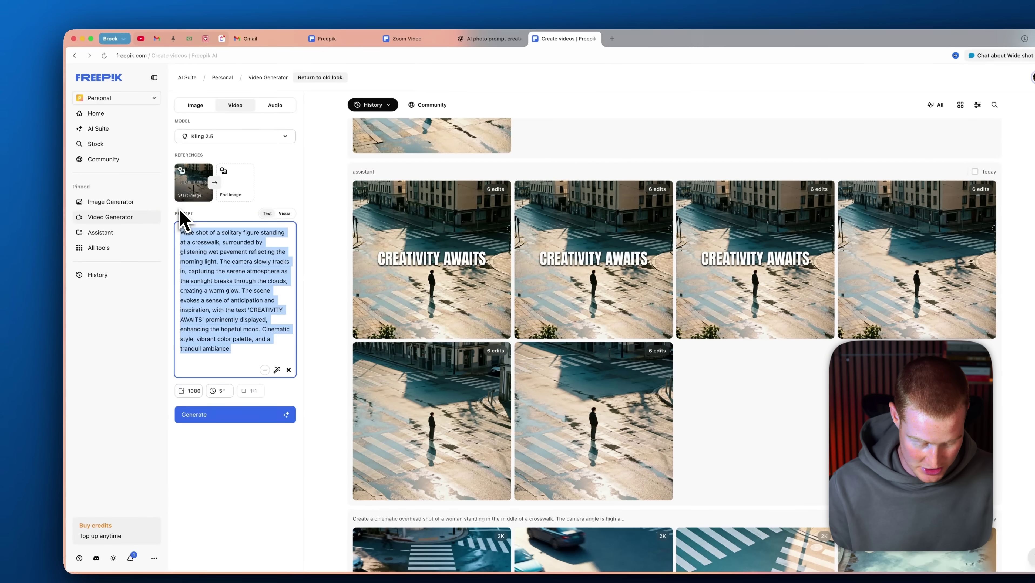
key(super+v)
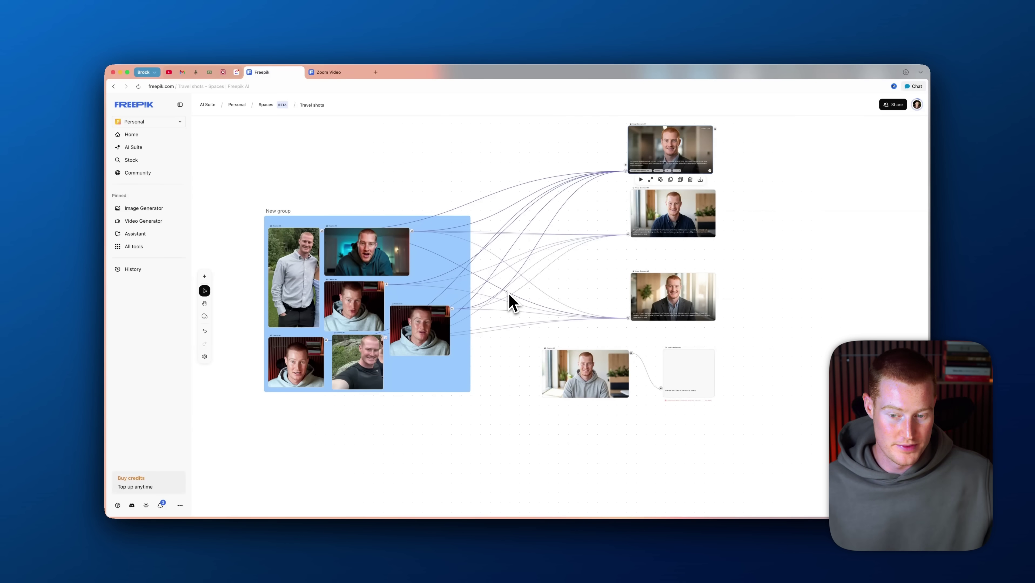
Pan the Travel shots canvas from the headshot generators over to the jacket and suit try-on nodes
scroll(512, 301, up, 5)
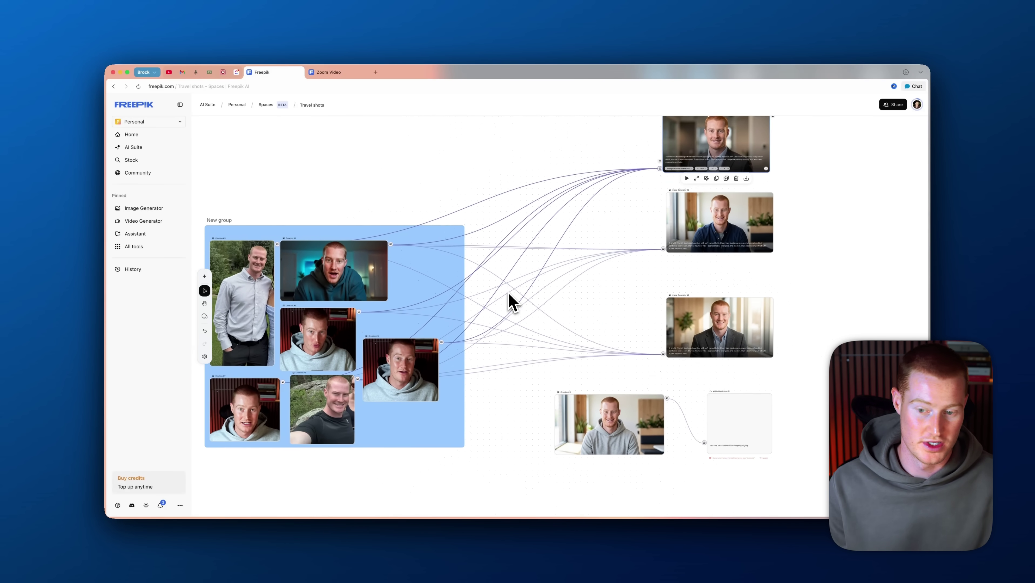
scroll(512, 302, up, 2)
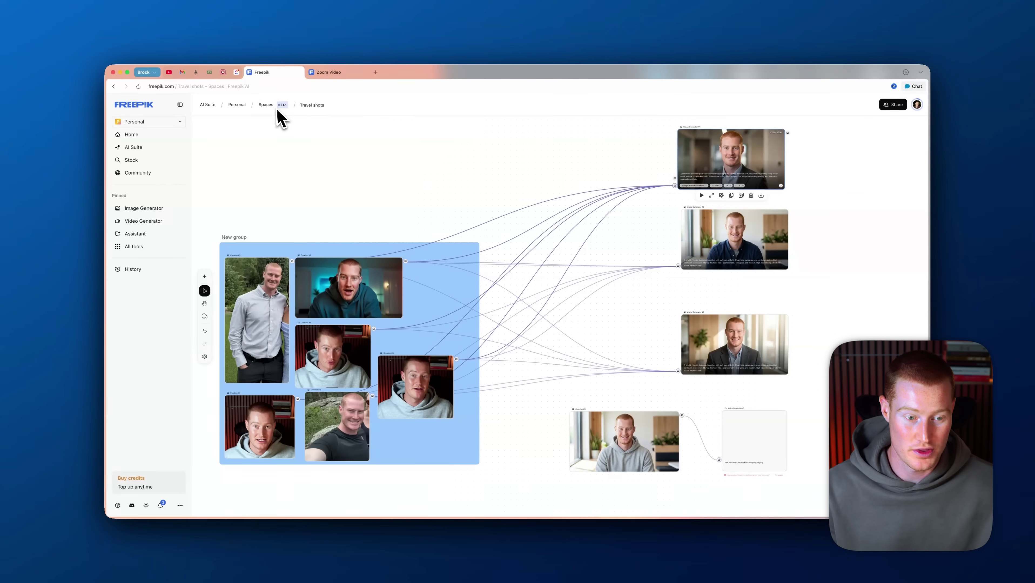
scroll(465, 173, down, 3)
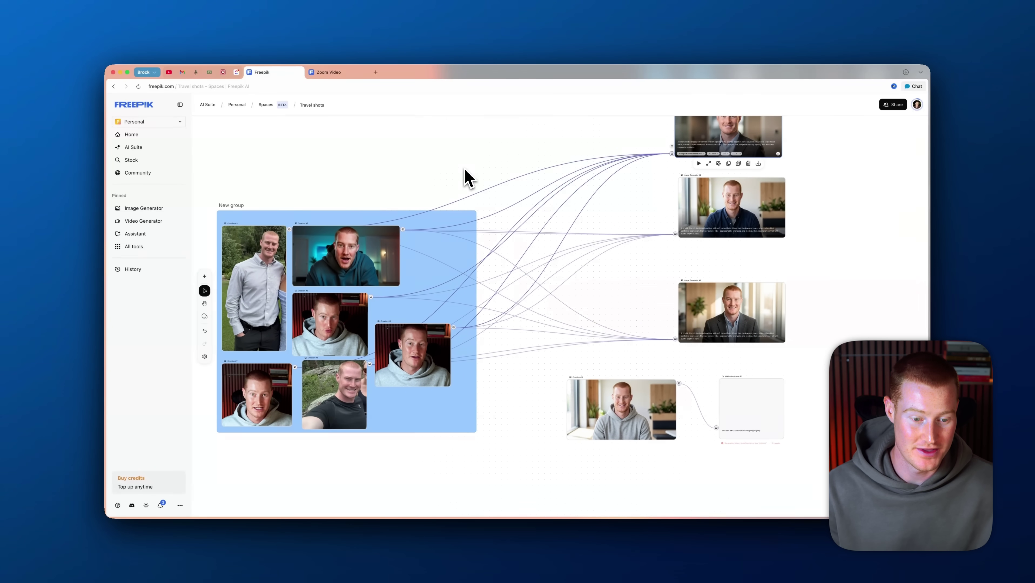
scroll(427, 239, up, 5)
scroll(427, 239, left, 5)
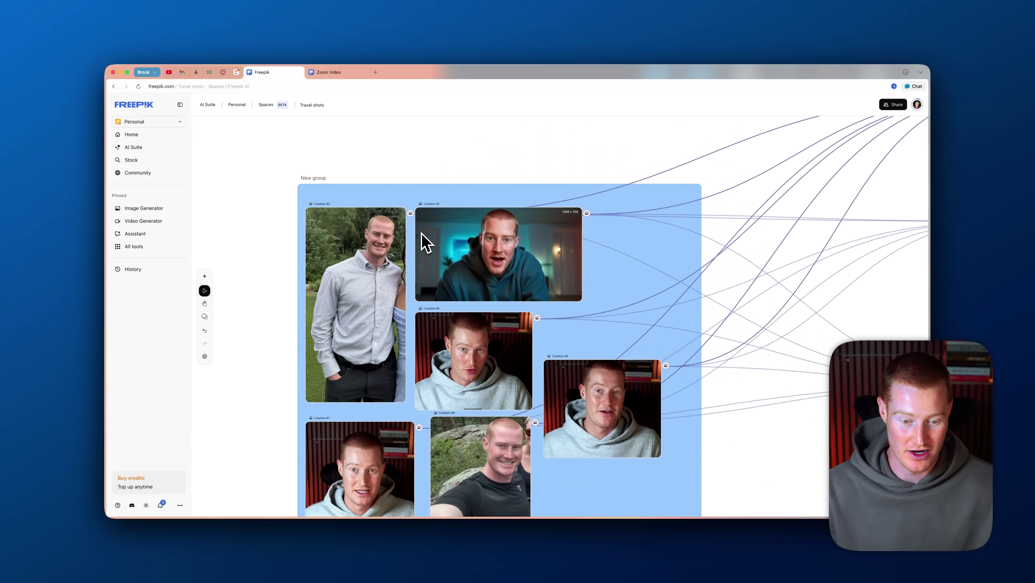
scroll(427, 239, down, 2)
scroll(422, 235, down, 2)
scroll(456, 234, right, 2)
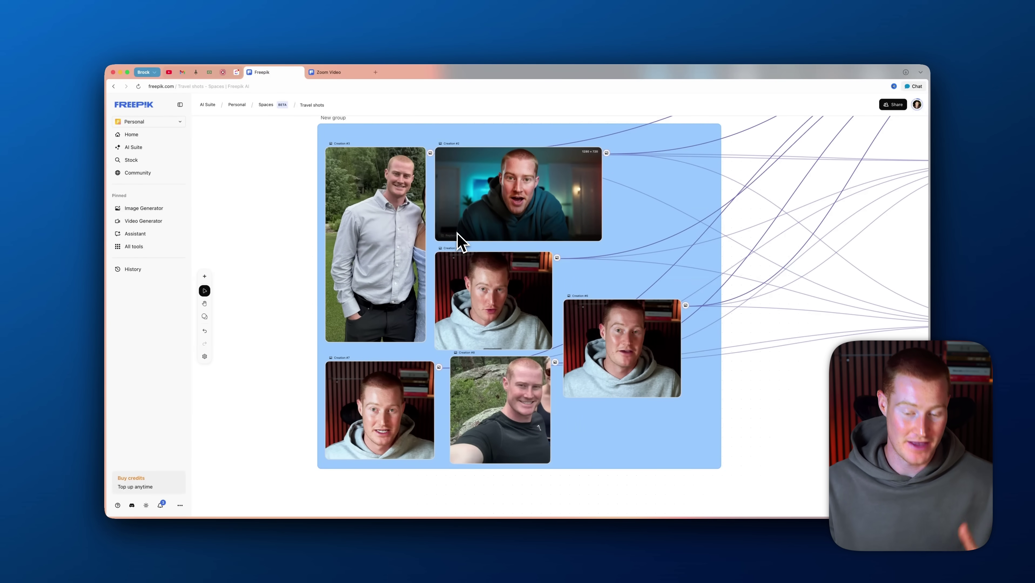
scroll(459, 241, up, 10)
scroll(460, 241, right, 10)
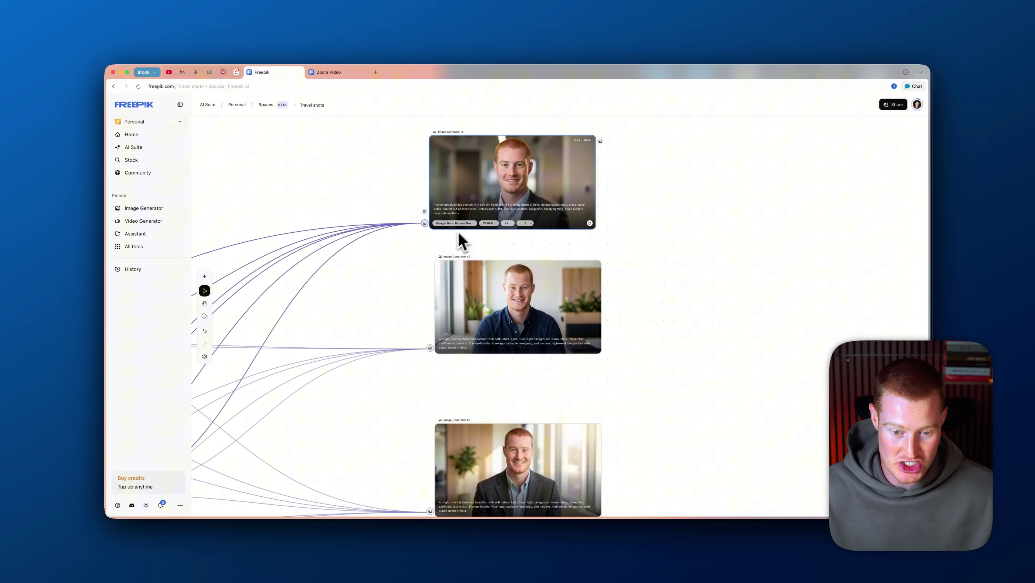
scroll(519, 229, down, 1)
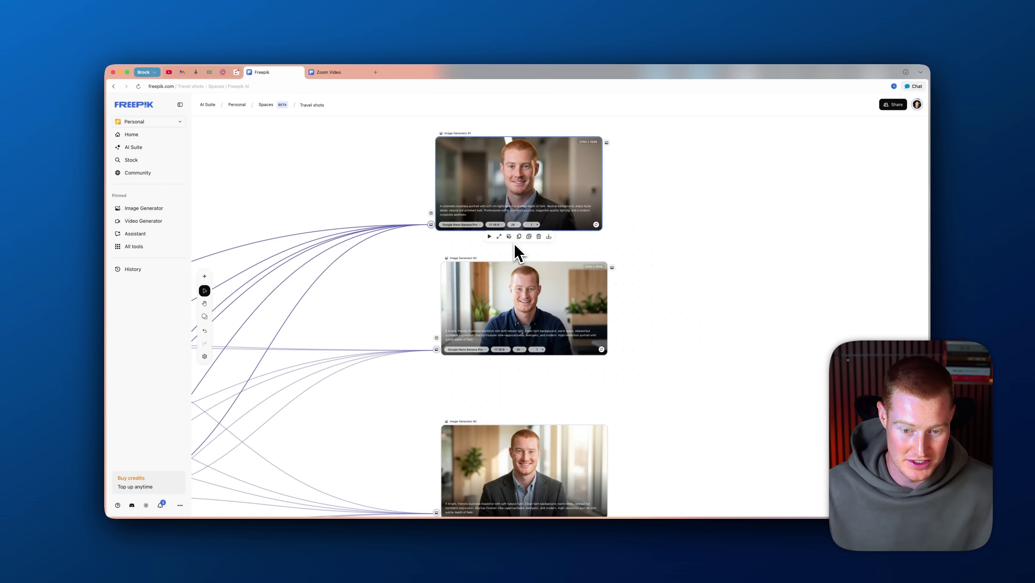
scroll(525, 192, up, 6)
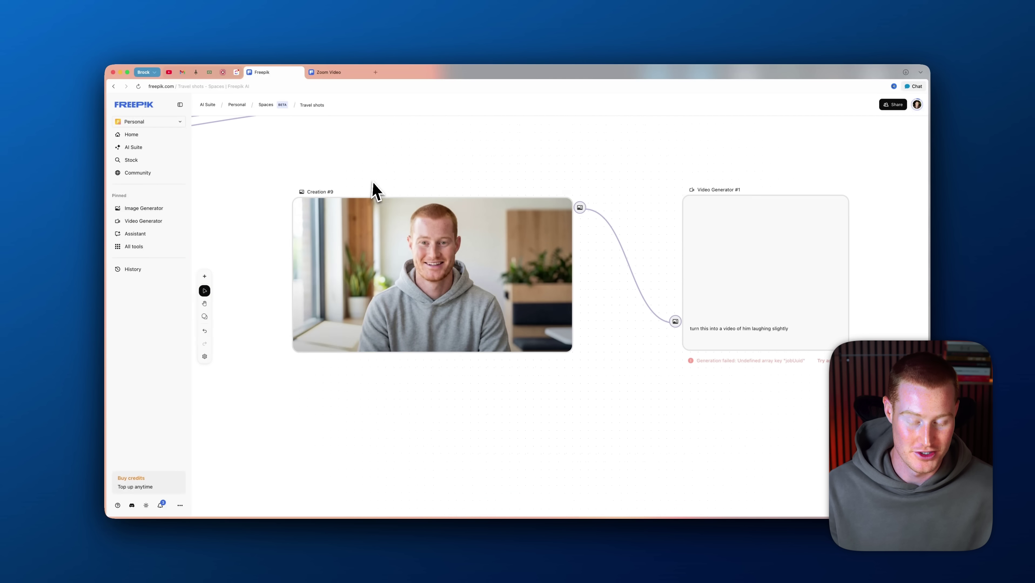
scroll(492, 246, down, 6)
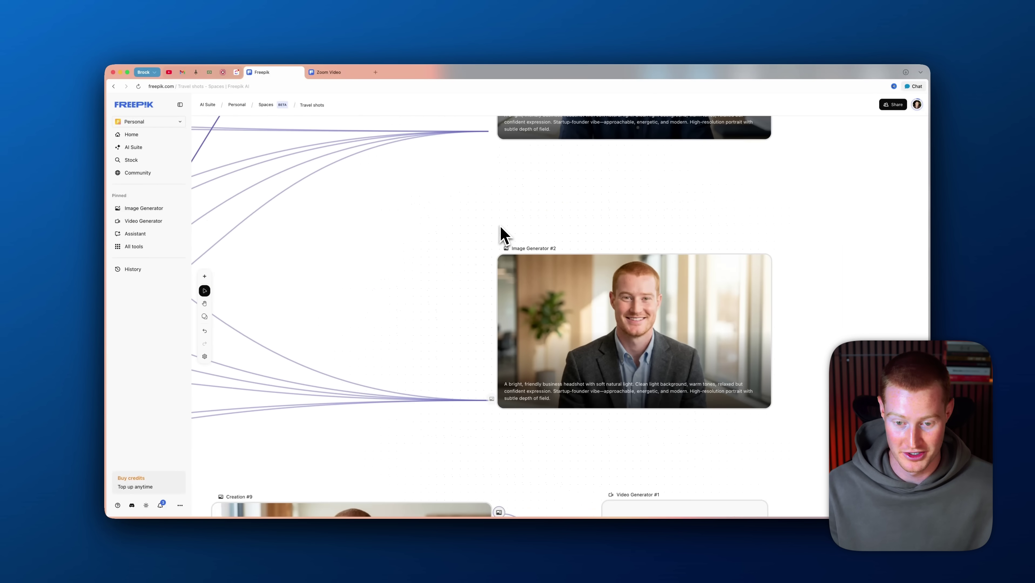
scroll(530, 239, left, 8)
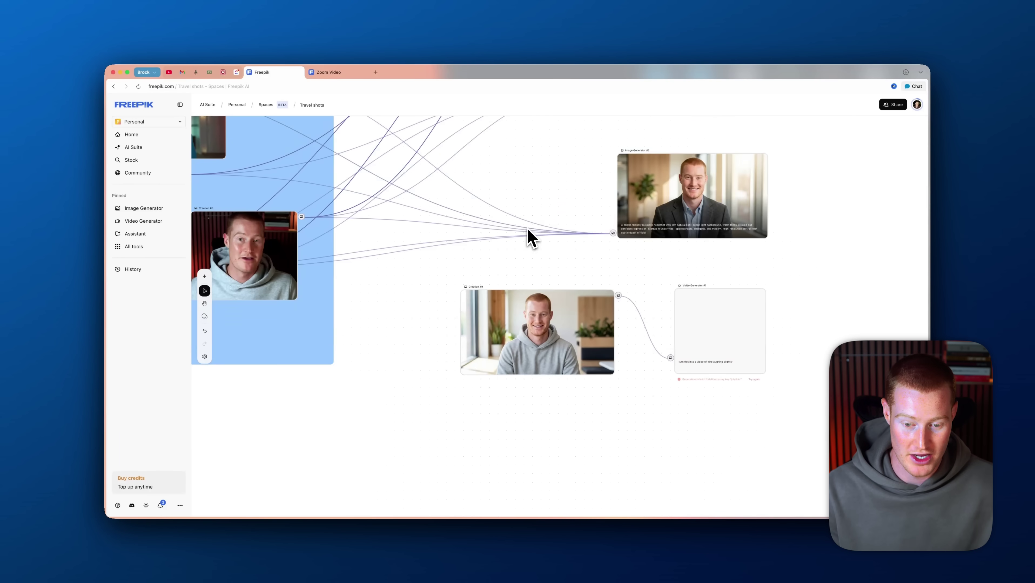
scroll(531, 239, right, 10)
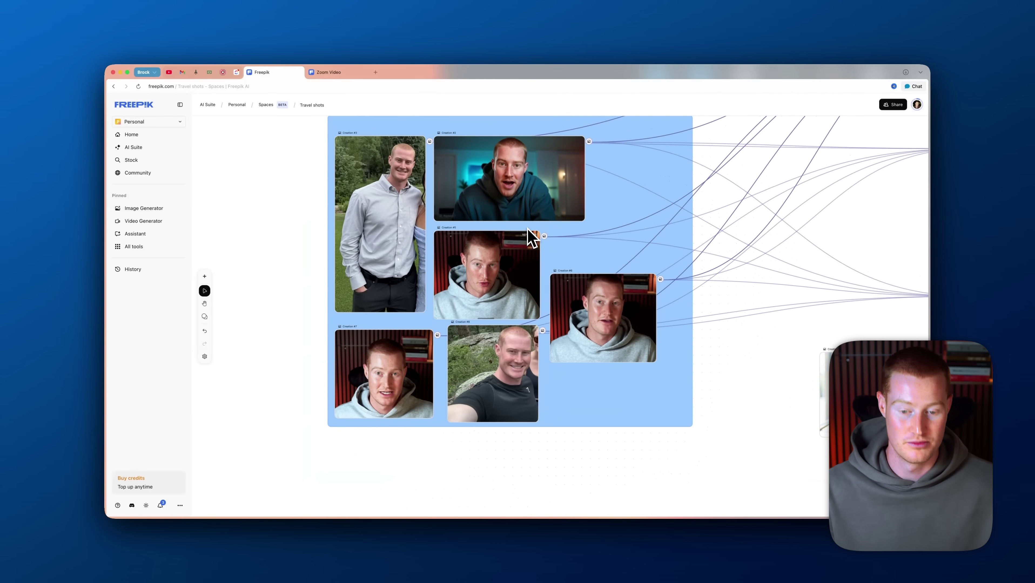
scroll(527, 228, right, 1)
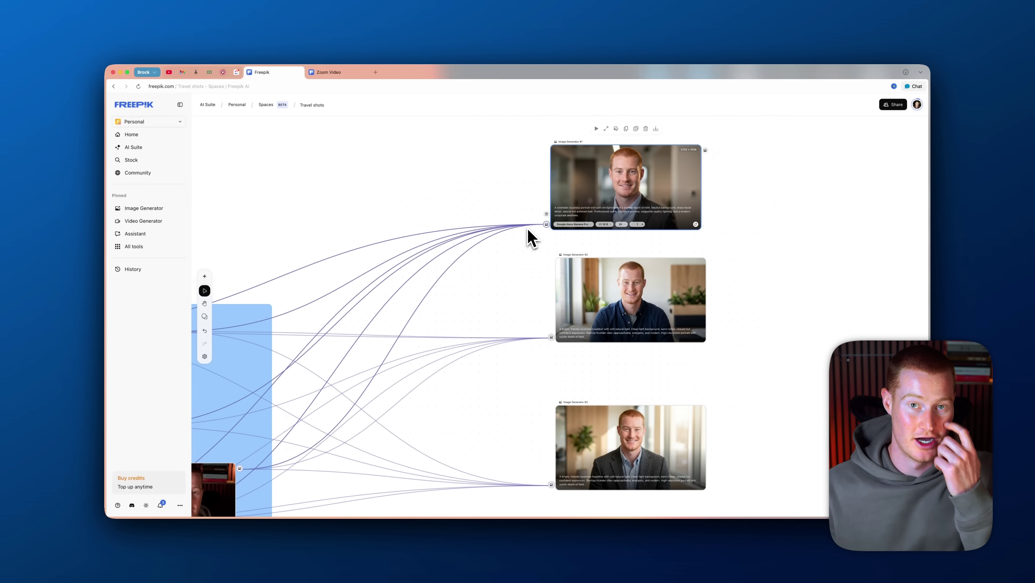
scroll(531, 232, down, 2)
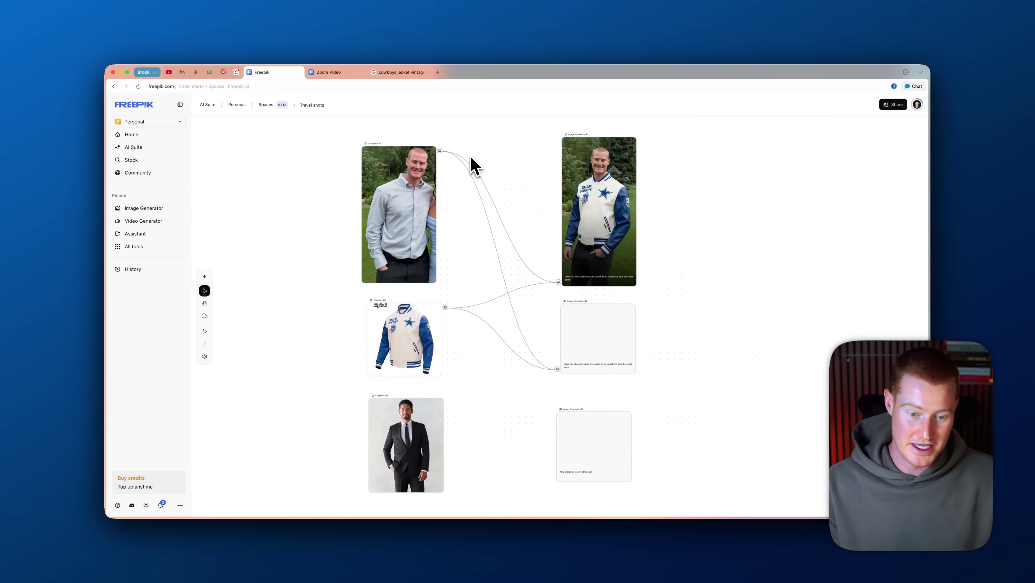
Run Image Generator #4 with Google Nano Banana Pro for a second jacket try-on
scroll(403, 149, up, 5)
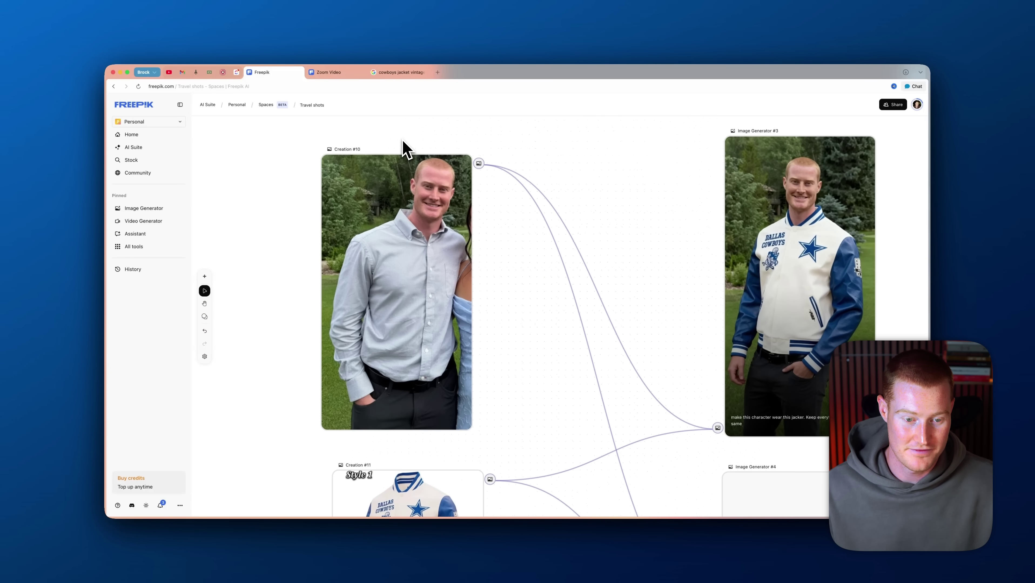
scroll(391, 151, left, 2)
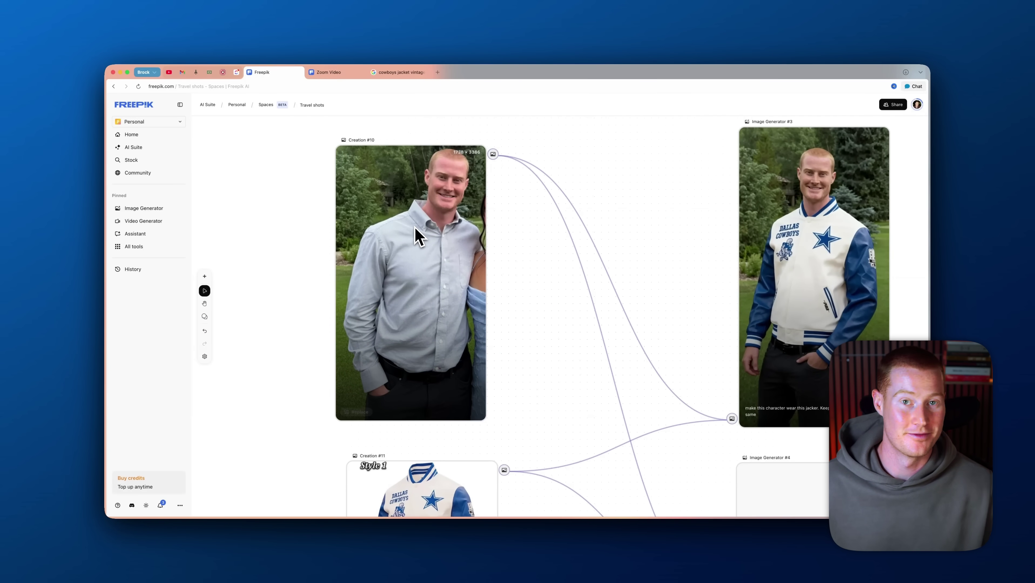
scroll(416, 229, down, 3)
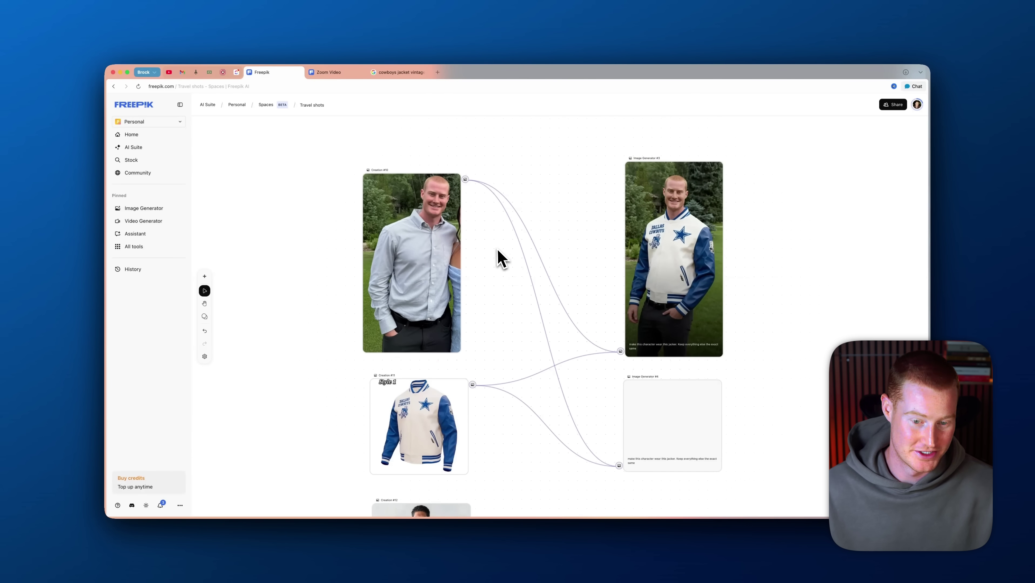
scroll(498, 257, down, 5)
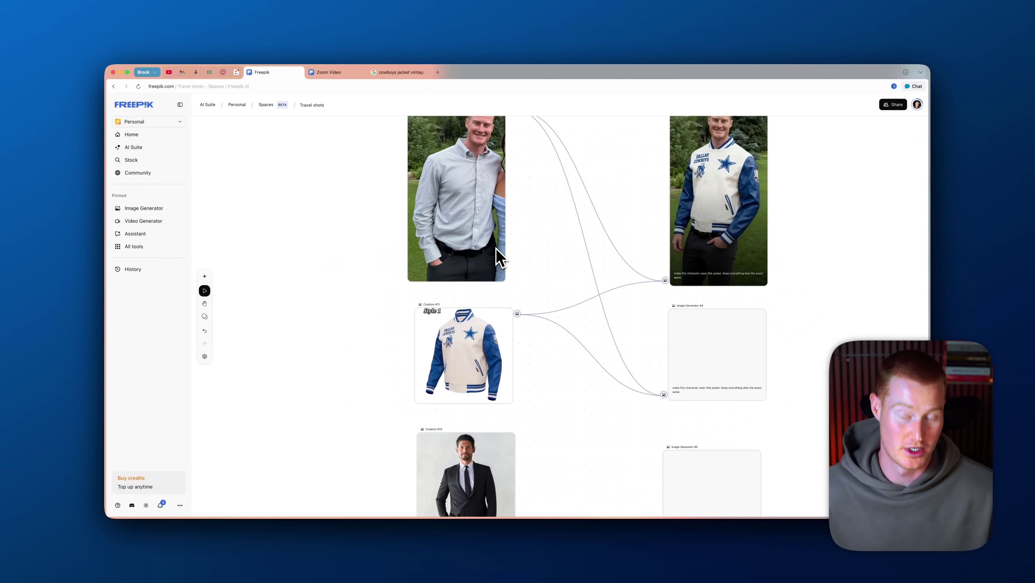
scroll(456, 204, up, 1)
scroll(577, 220, right, 3)
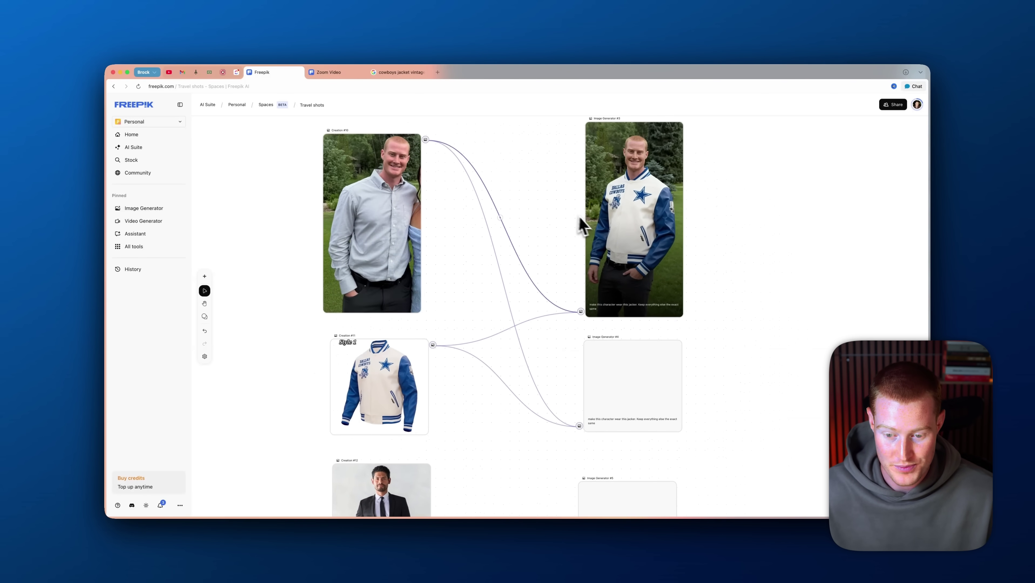
click(609, 188)
scroll(610, 232, up, 5)
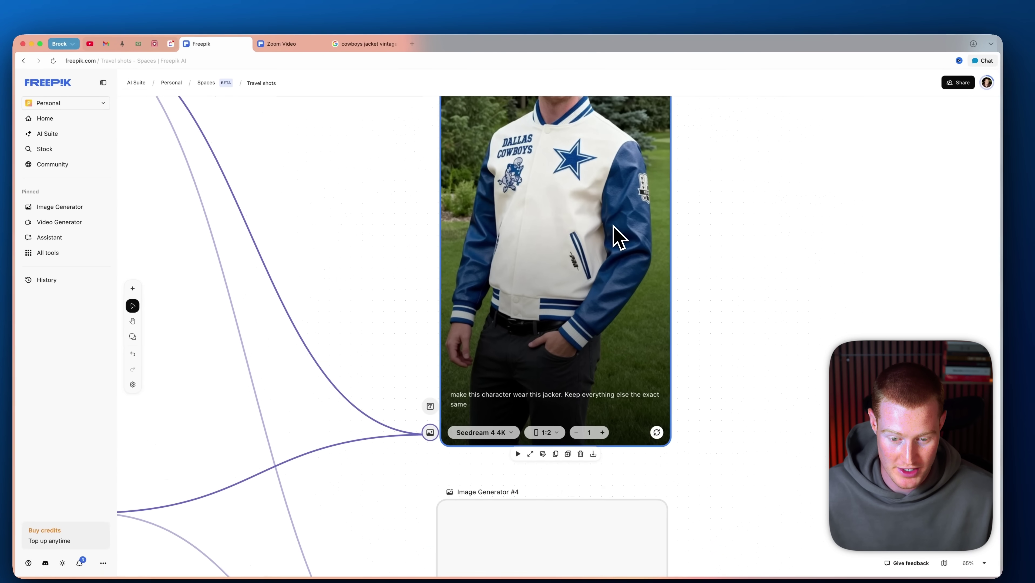
scroll(543, 313, down, 3)
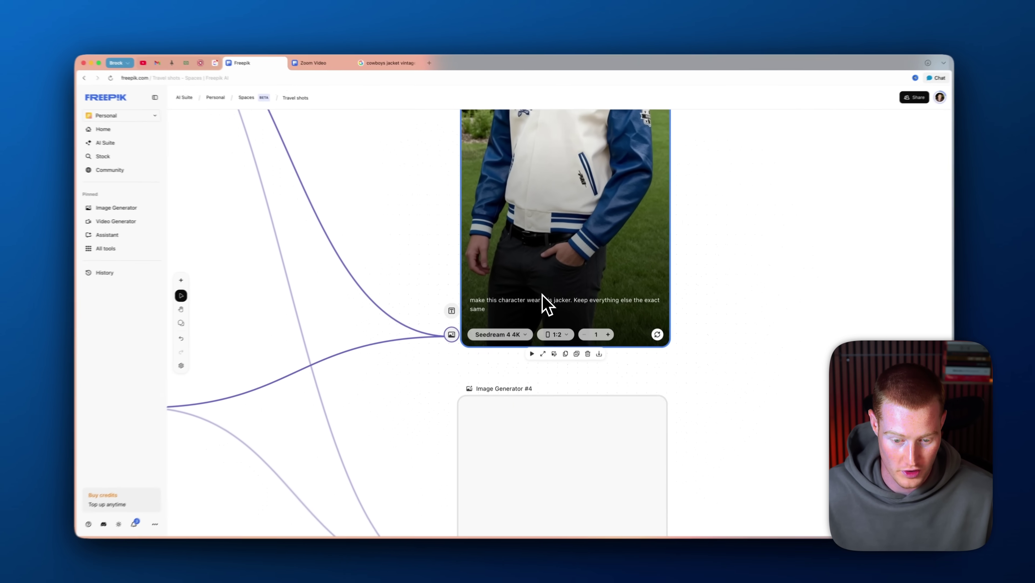
scroll(543, 310, down, 5)
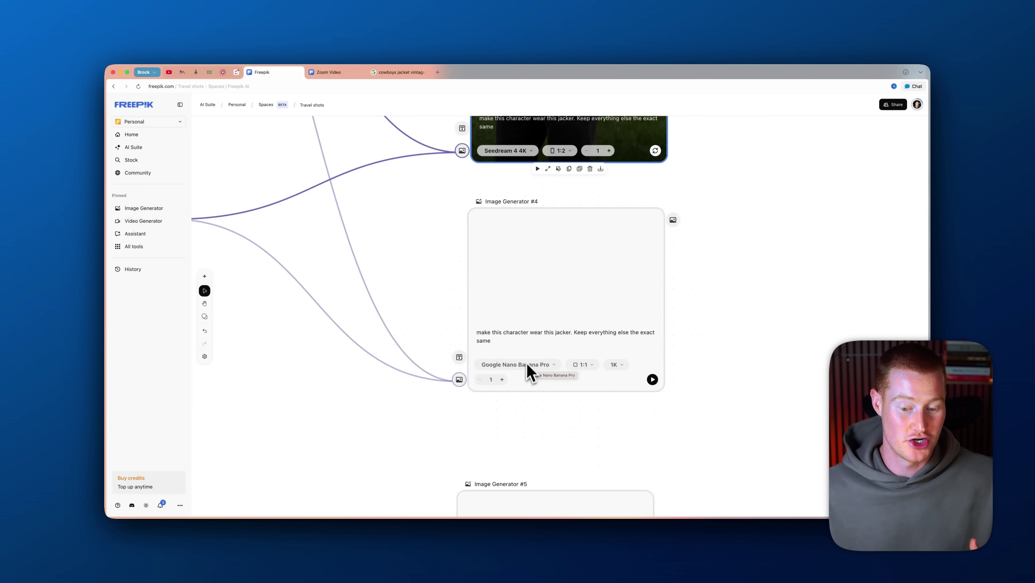
scroll(527, 339, down, 5)
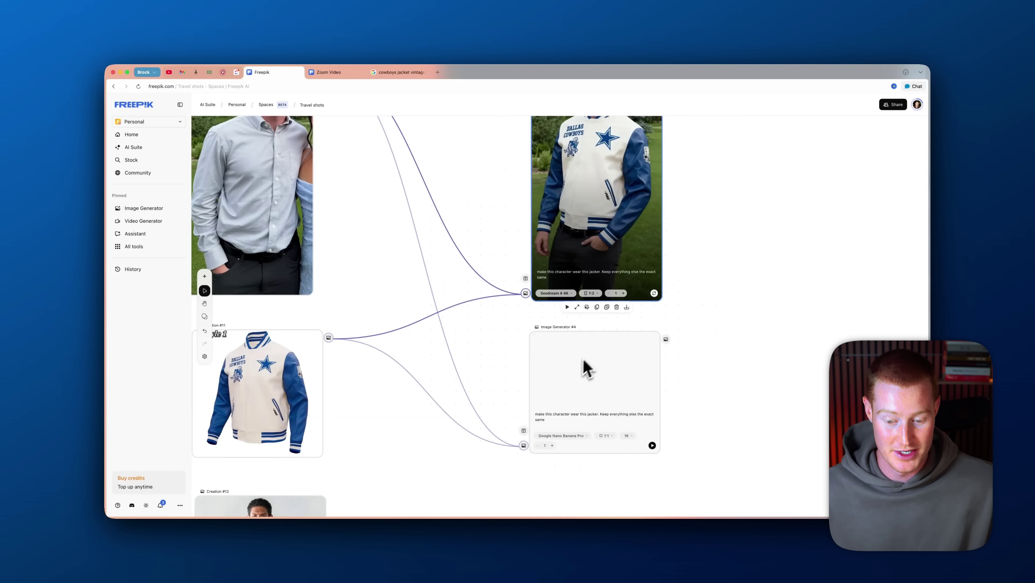
scroll(575, 367, down, 1)
click(652, 446)
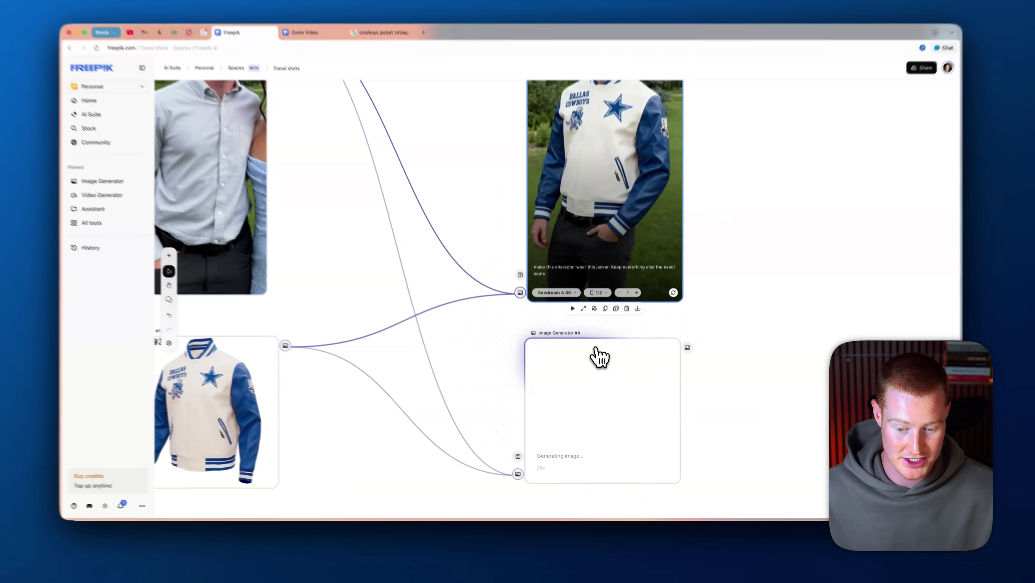
Link Creation #12's suit photo output into Image Generator #5
scroll(571, 351, down, 2)
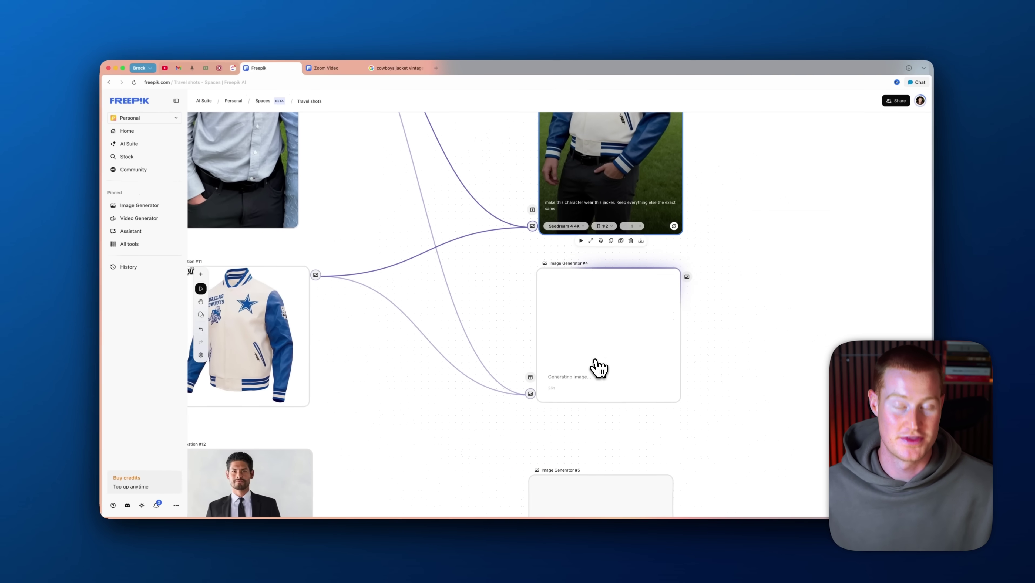
scroll(598, 363, down, 5)
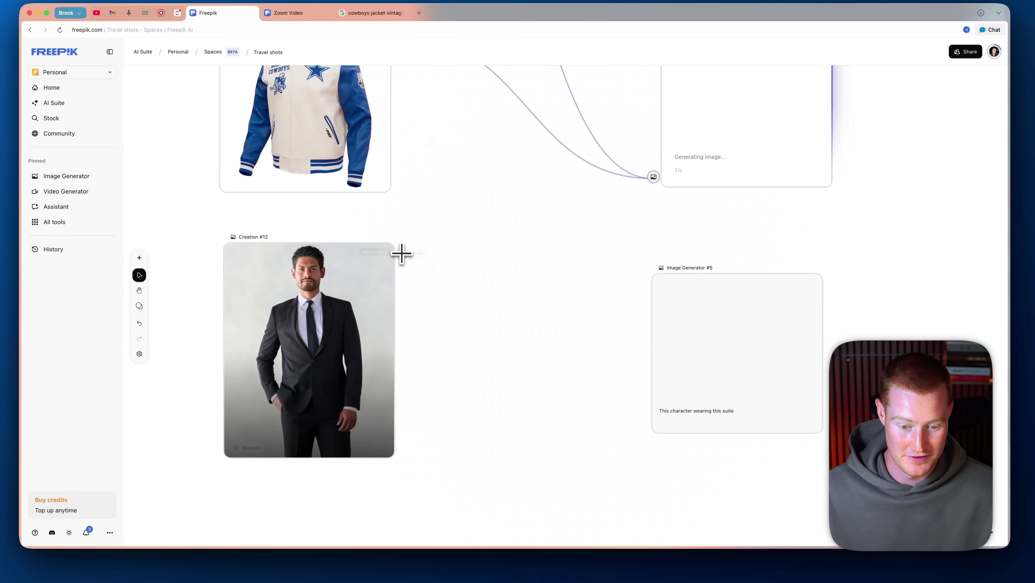
drag(696, 324, 670, 327)
scroll(616, 375, up, 10)
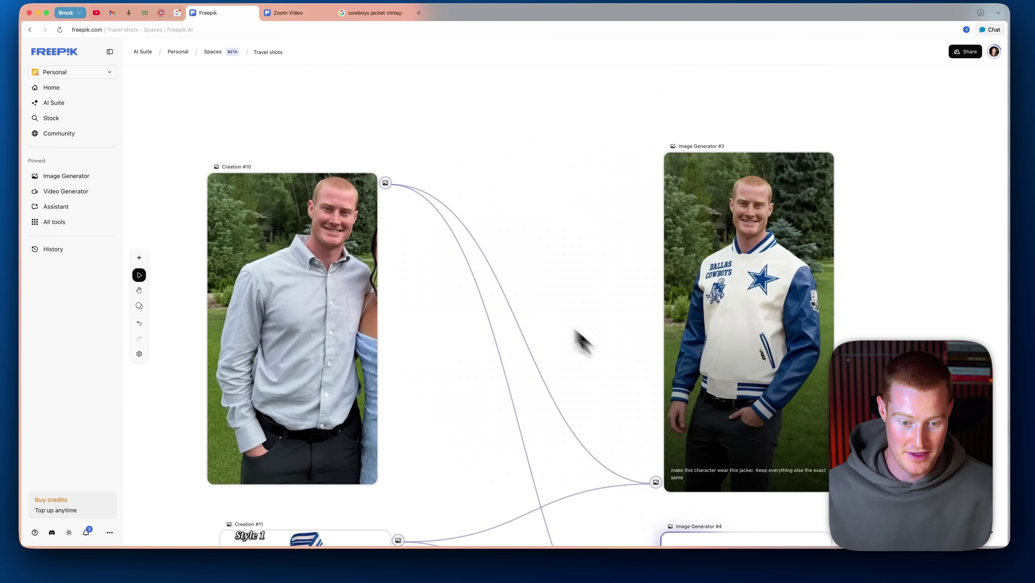
scroll(531, 368, down, 10)
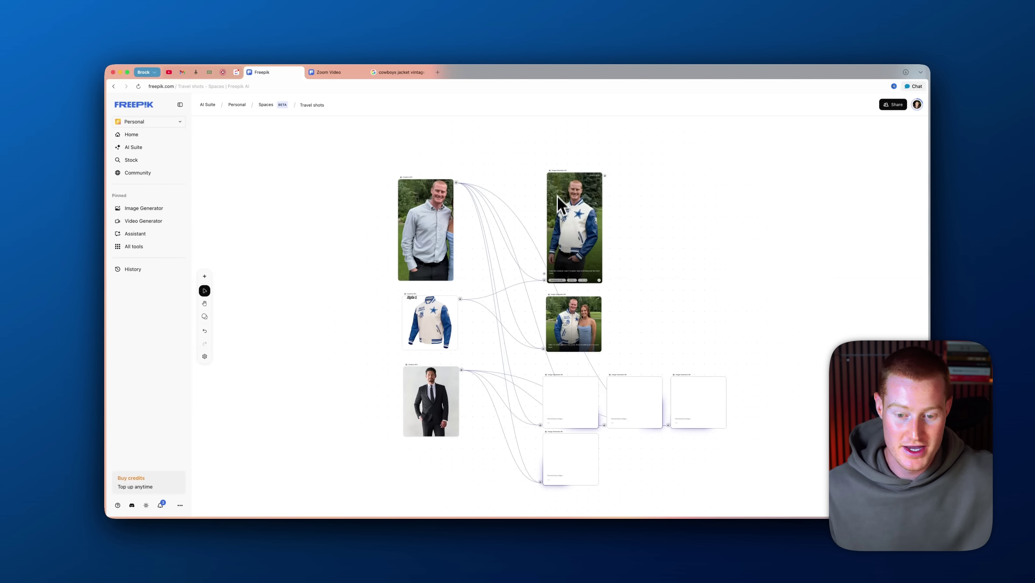
Select the new 4096 × 4096 jacket try-on result in Image Generator #4
scroll(570, 214, up, 2)
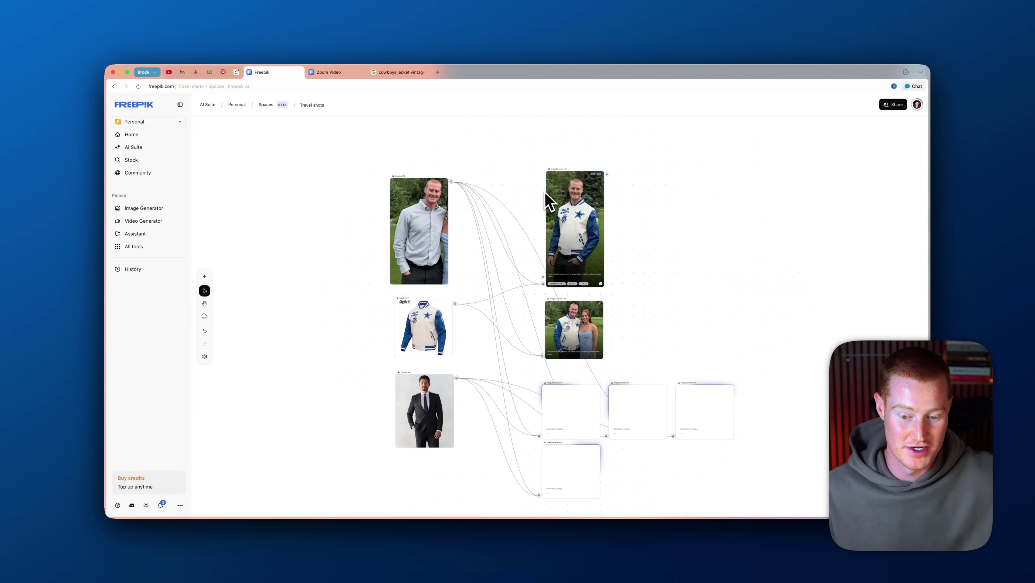
scroll(540, 196, up, 6)
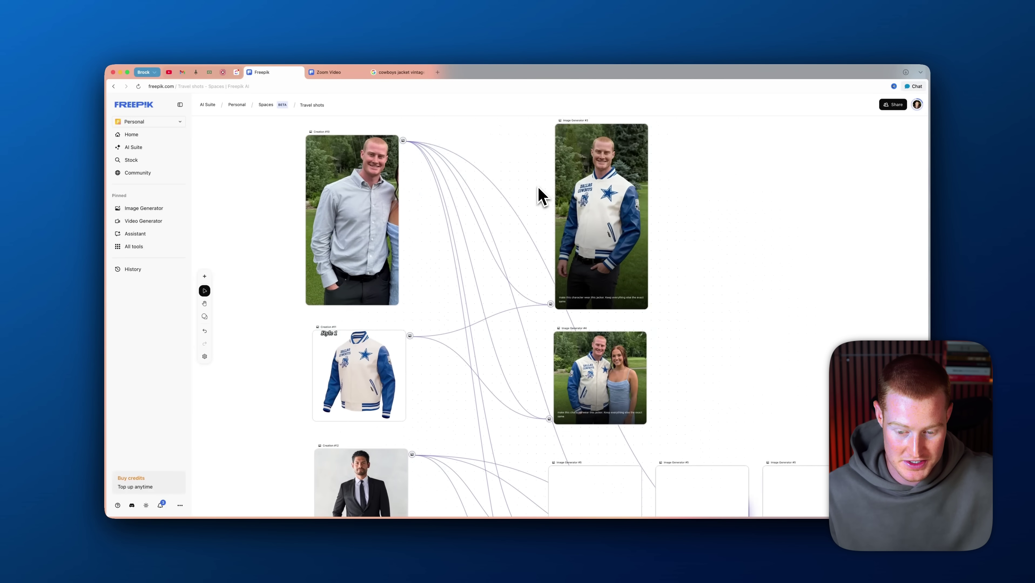
scroll(658, 208, down, 3)
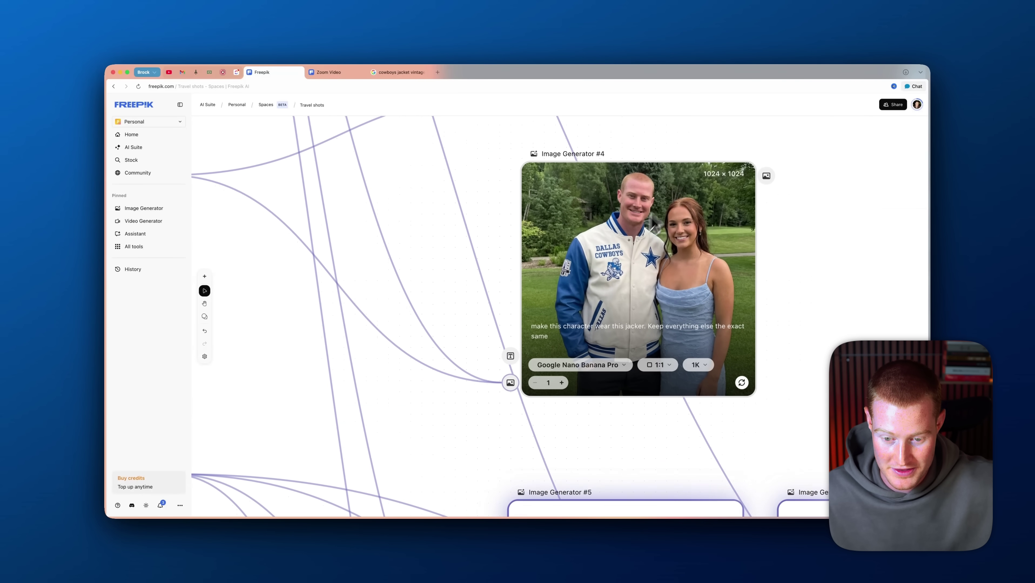
scroll(597, 298, down, 4)
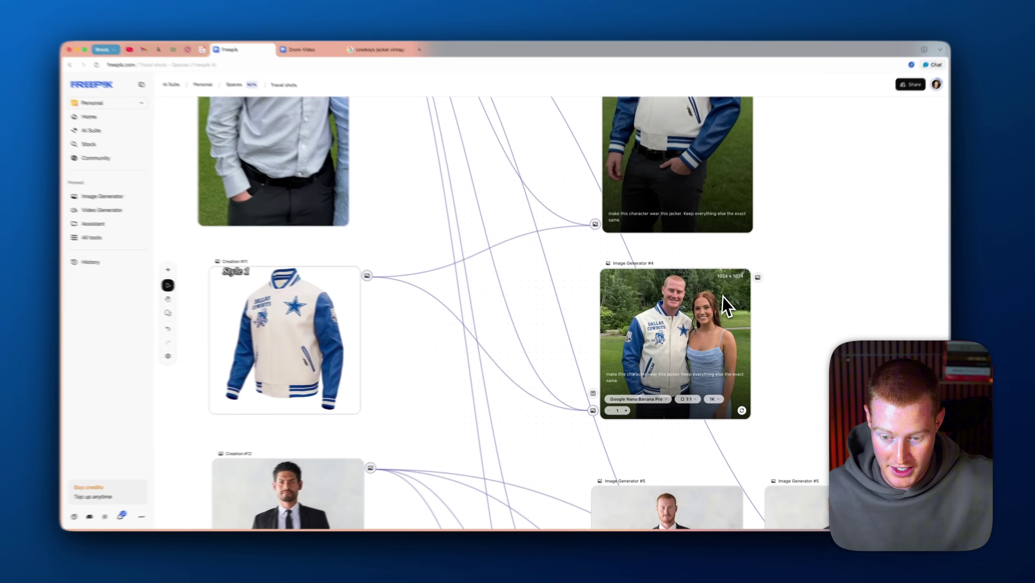
click(722, 304)
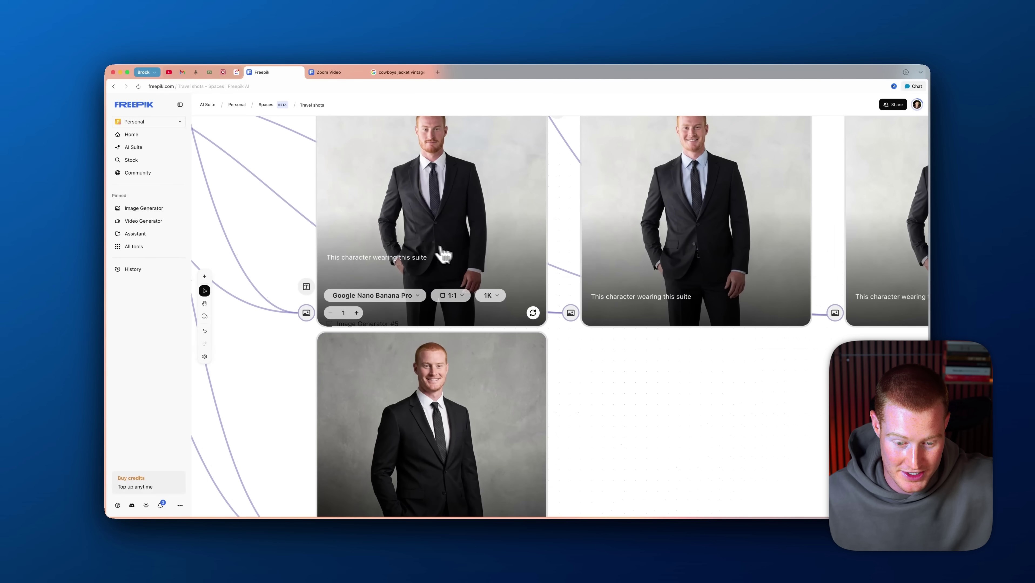
Pan across the canvas to check the finished suit try-on results
scroll(436, 371, down, 5)
scroll(425, 378, up, 5)
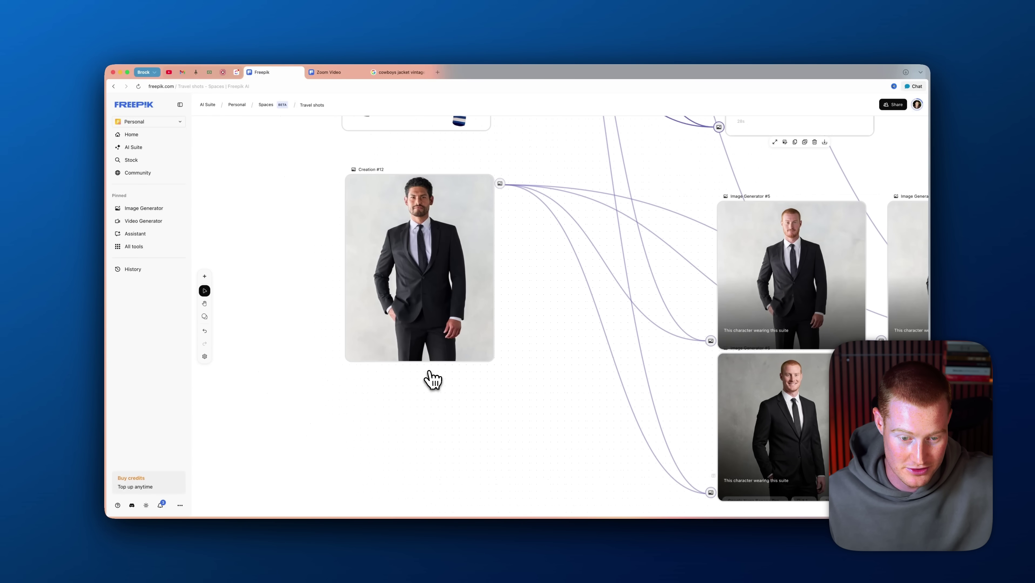
scroll(433, 379, right, 3)
scroll(427, 377, up, 2)
scroll(535, 388, down, 5)
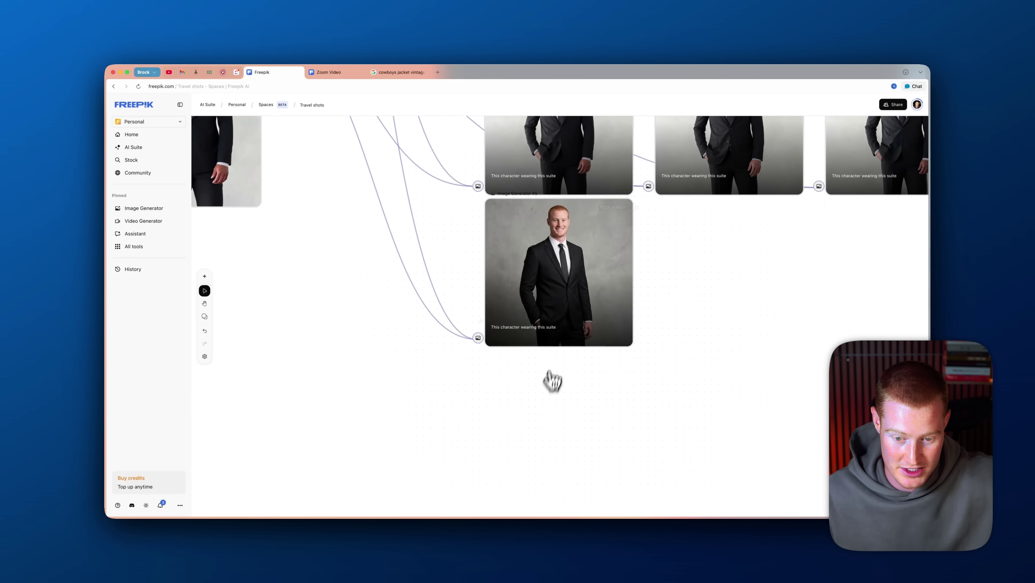
scroll(550, 381, up, 5)
scroll(561, 342, up, 2)
scroll(559, 342, down, 5)
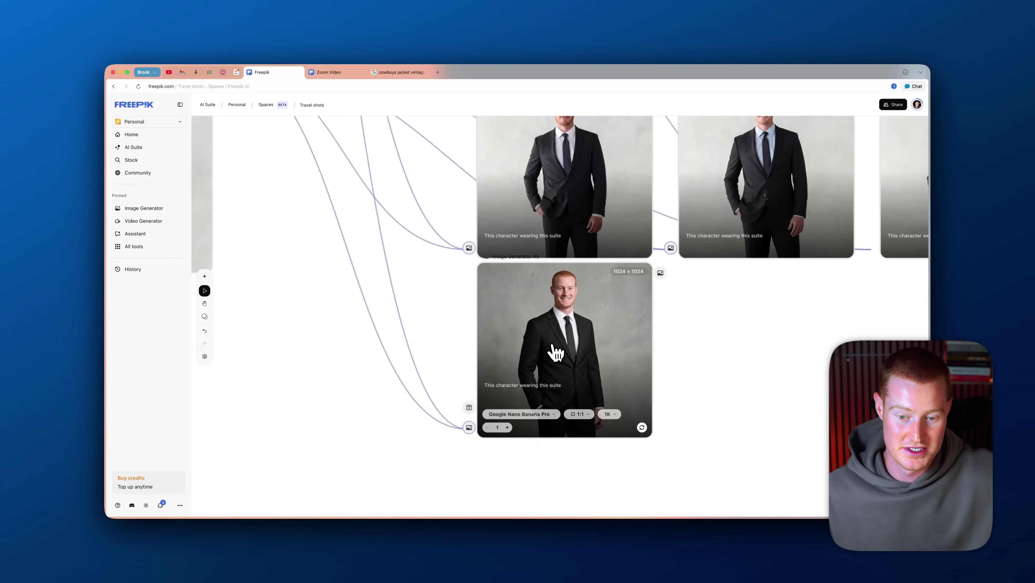
scroll(556, 352, right, 2)
scroll(556, 352, down, 3)
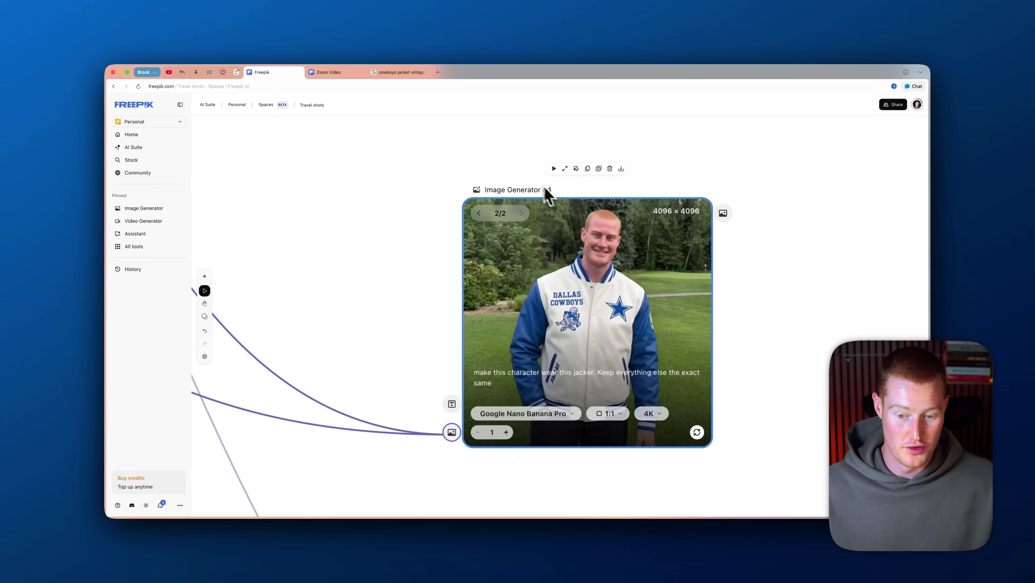
Export the 4K jacket try-on, view the downloaded file in Preview, and open it for editing
scroll(531, 217, down, 2)
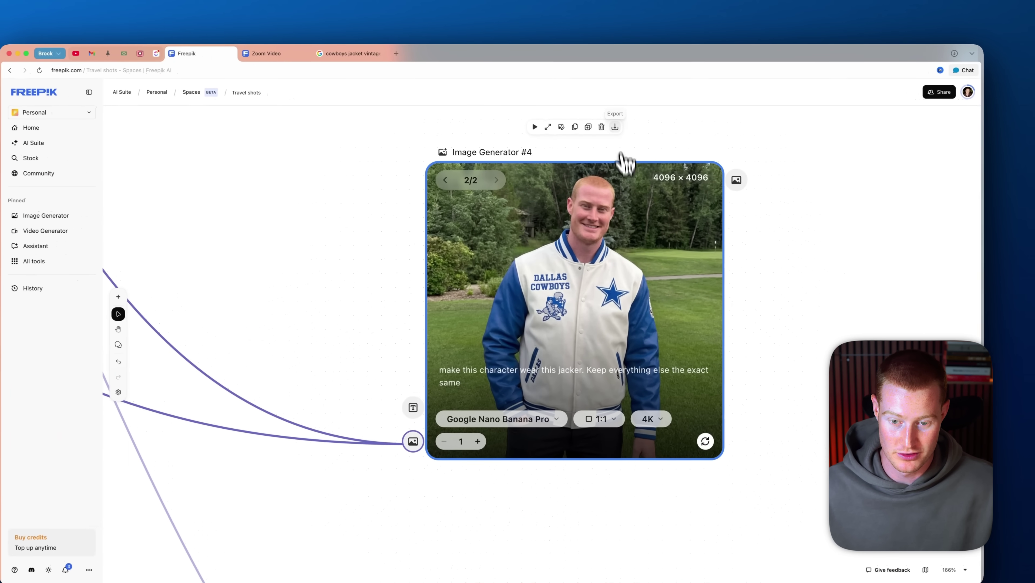
click(621, 134)
click(922, 109)
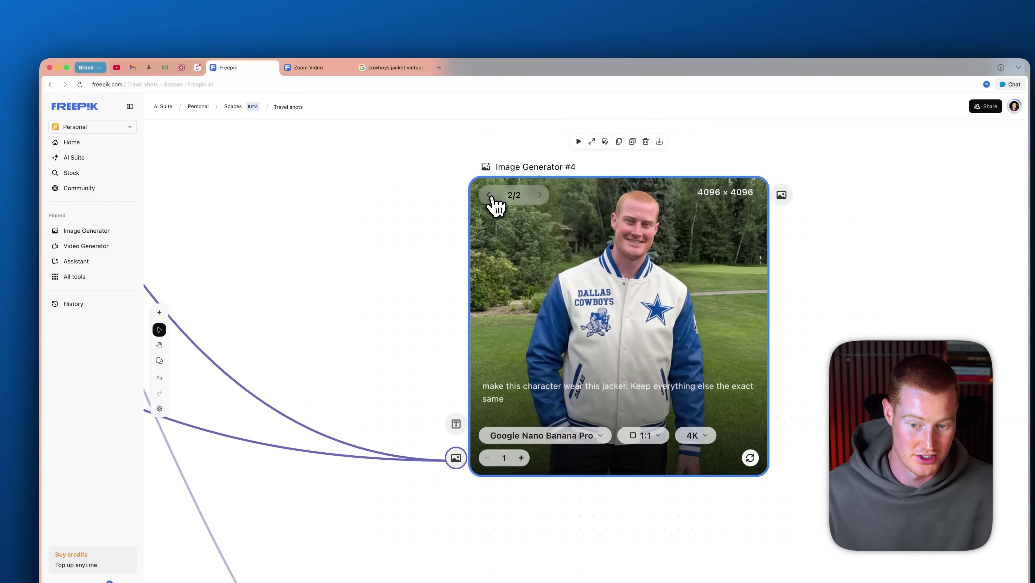
click(606, 141)
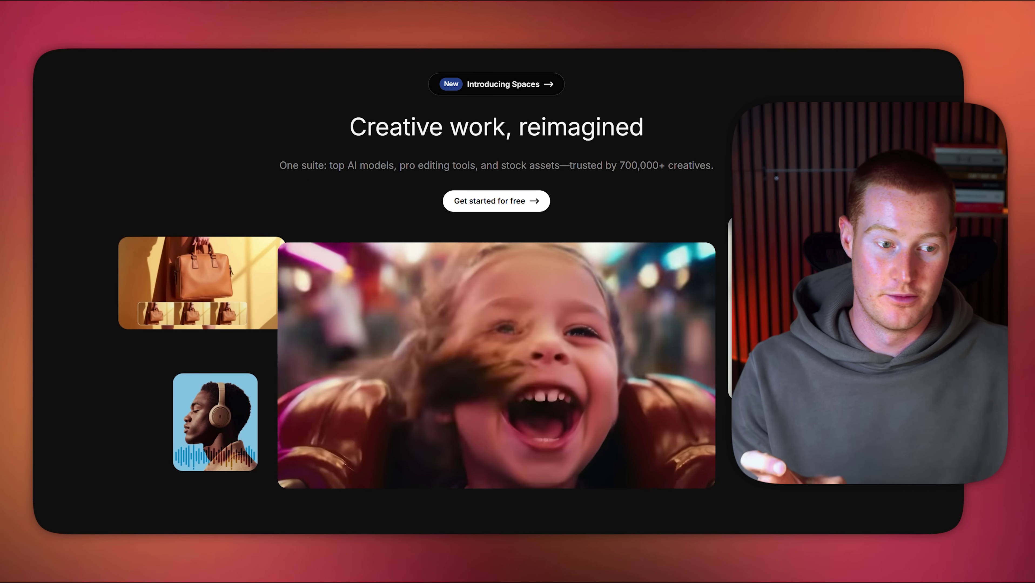
scroll(422, 478, down, 3)
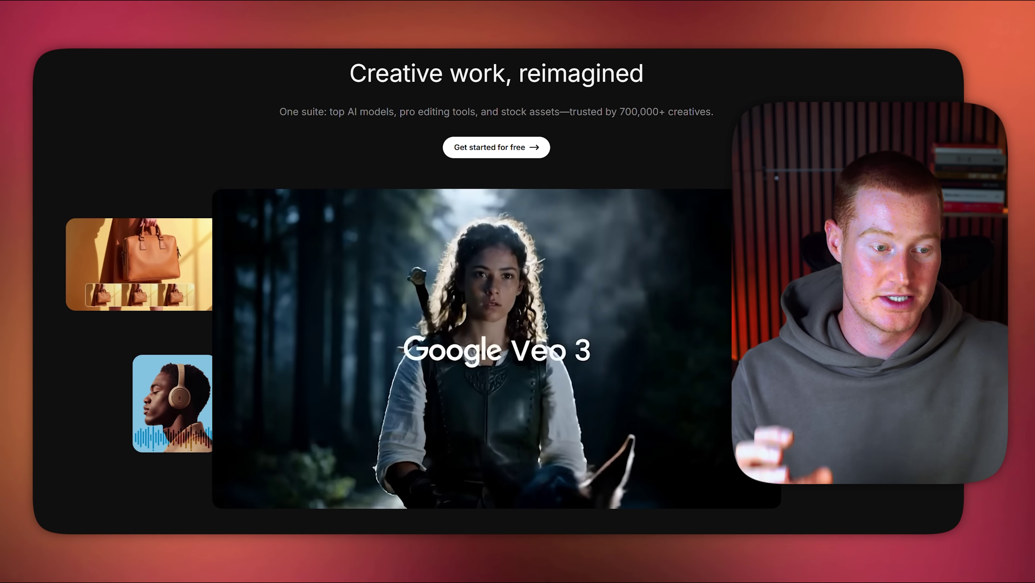